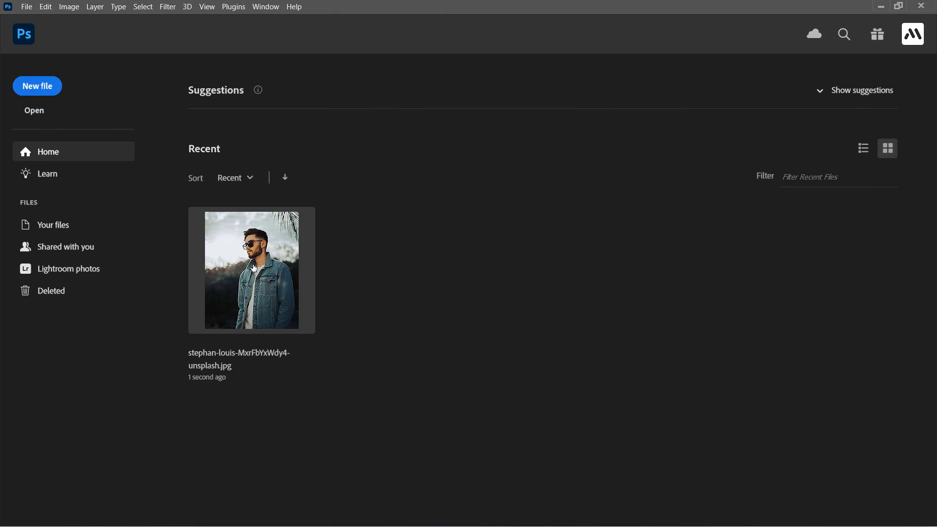
# Step: Open the recent photo of the man in the denim jacket and desaturate it
pyautogui.click(253, 268)
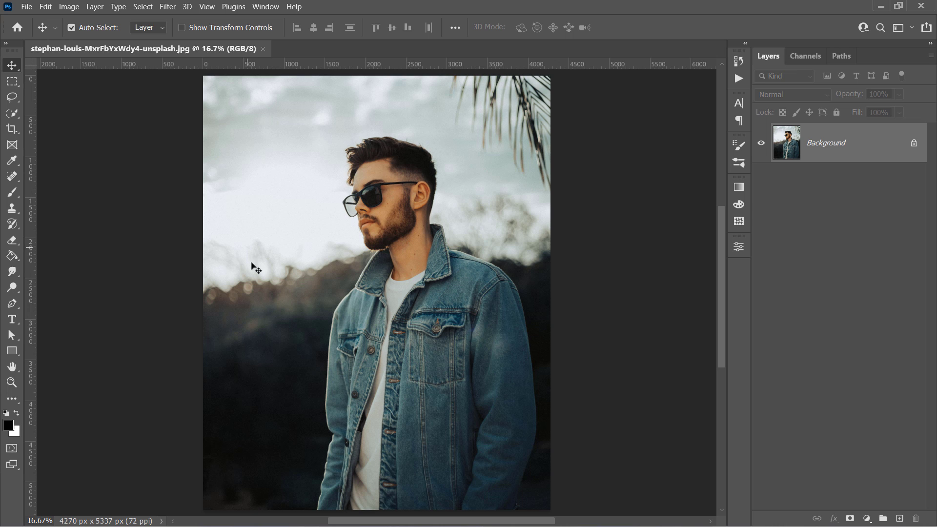
pyautogui.click(68, 6)
pyautogui.moveTo(84, 34)
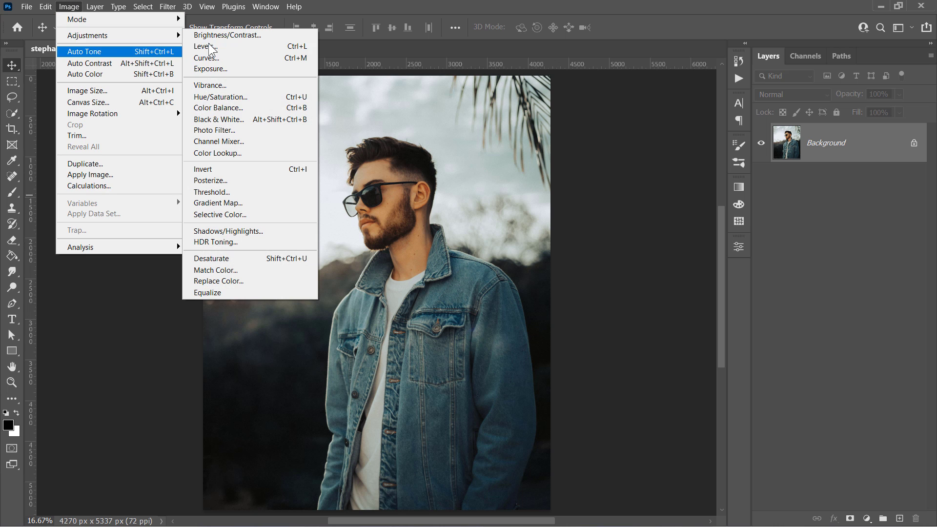
pyautogui.click(263, 258)
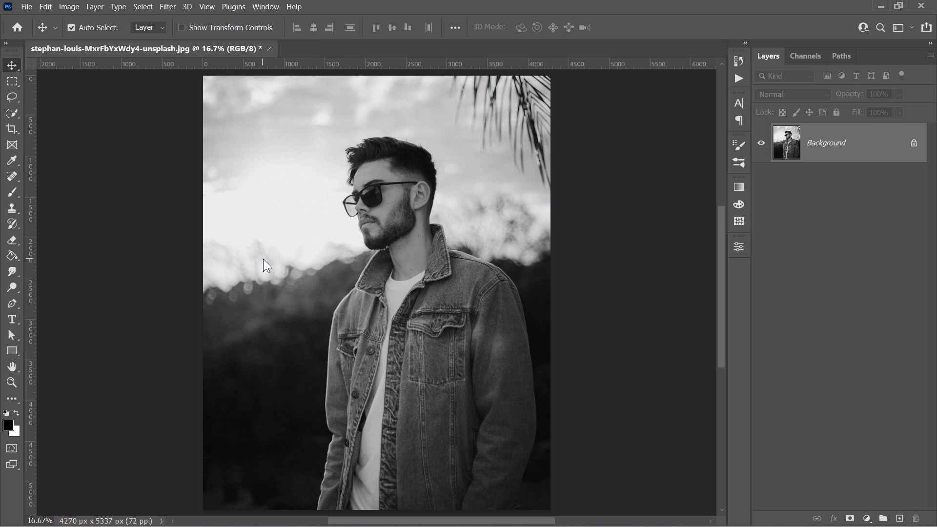
# Step: Apply a Threshold adjustment to the photo and compare the Open, Desaturate and Threshold history states, ending on Threshold
pyautogui.click(74, 8)
pyautogui.moveTo(81, 35)
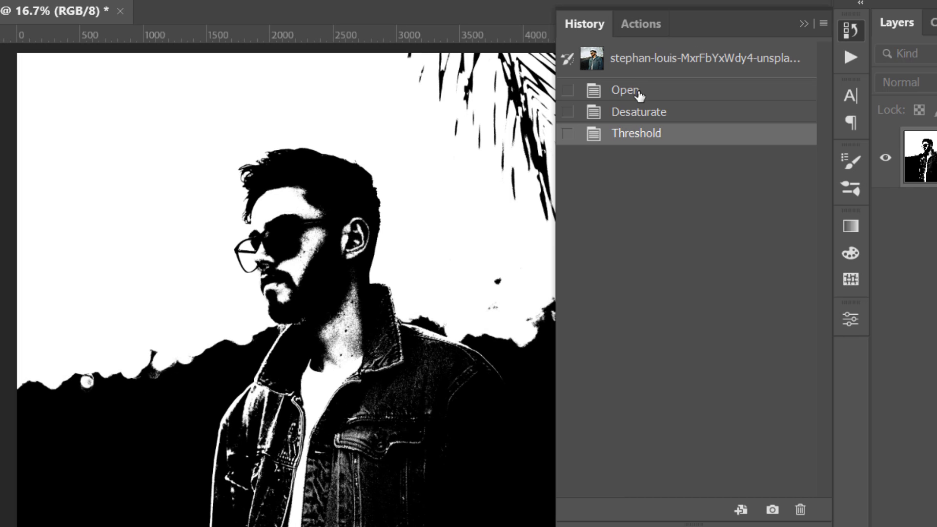
pyautogui.click(640, 93)
pyautogui.click(634, 114)
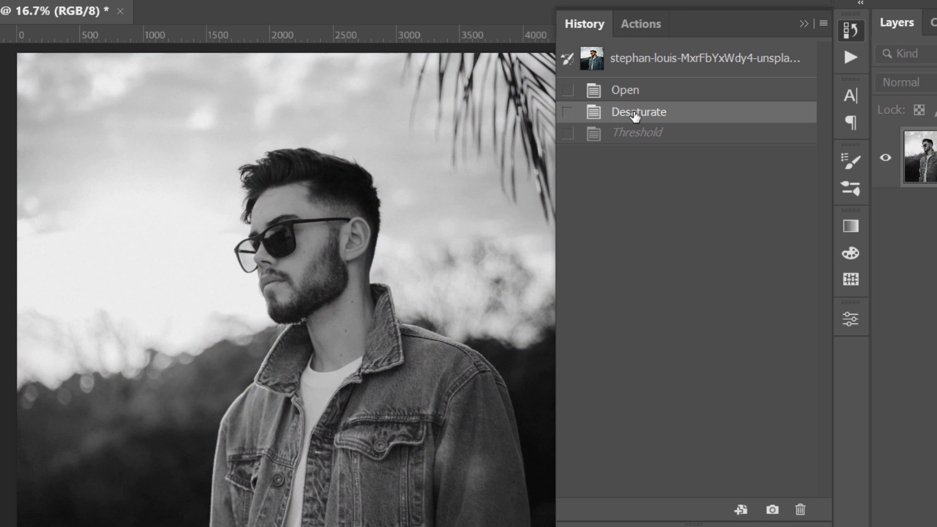
pyautogui.click(634, 139)
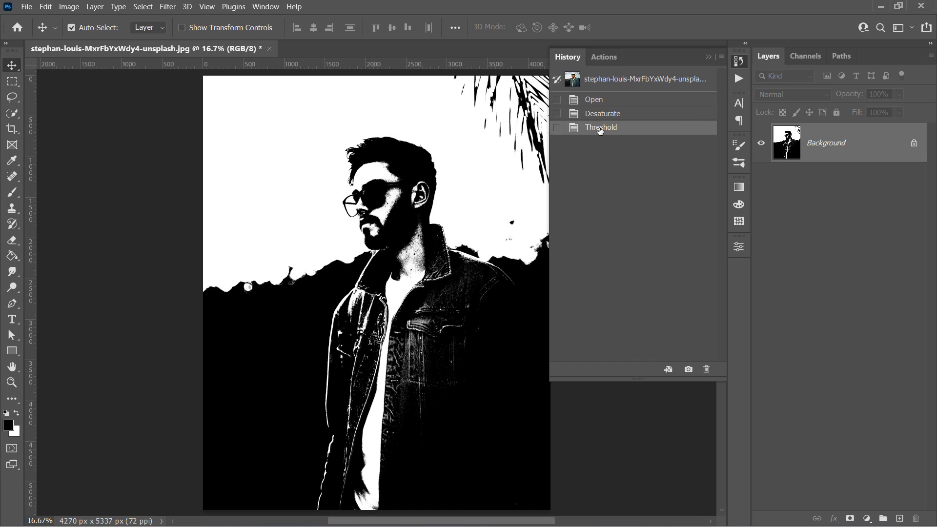
# Step: Paint over the man's head and collar with the Art History Brush in Dab style to bring back the original color
pyautogui.click(12, 224)
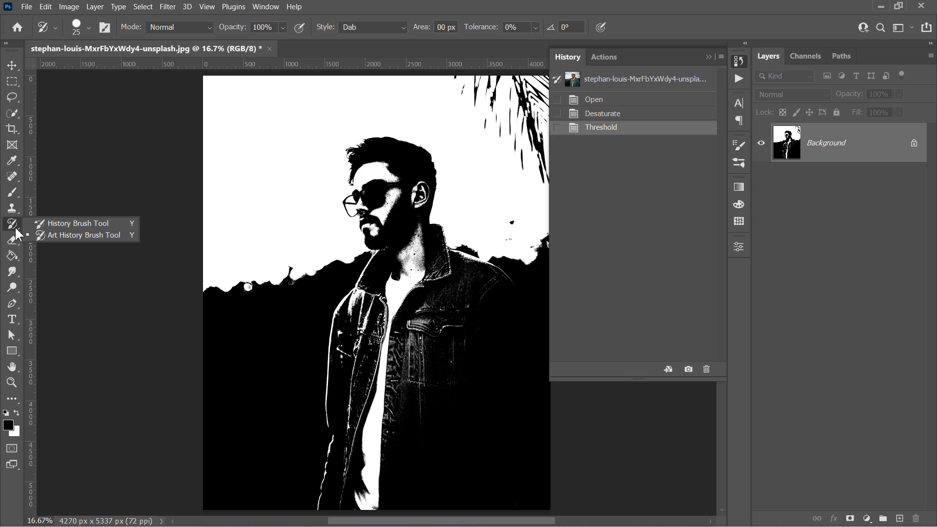
pyautogui.click(63, 236)
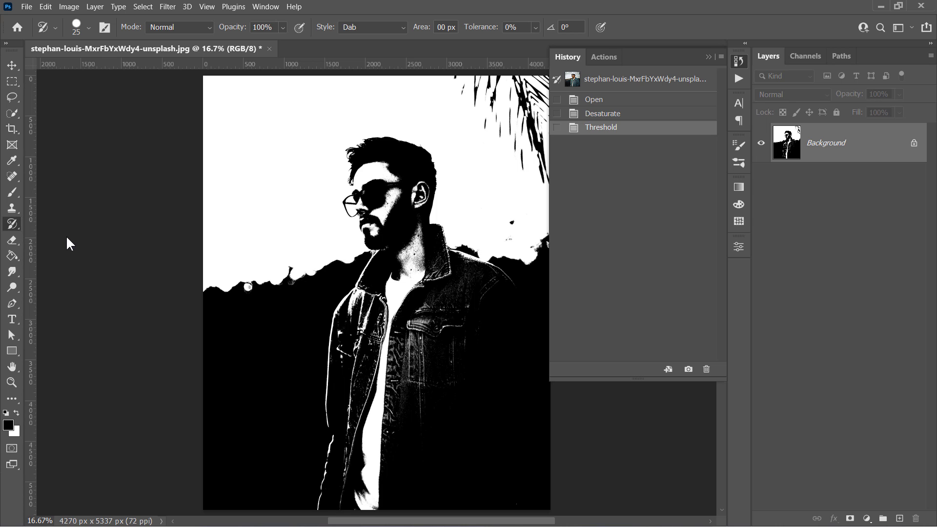
pyautogui.moveTo(378, 180)
pyautogui.mouseDown()
pyautogui.moveTo(385, 204)
pyautogui.moveTo(352, 175)
pyautogui.moveTo(415, 230)
pyautogui.moveTo(380, 184)
pyautogui.moveTo(349, 204)
pyautogui.moveTo(313, 113)
pyautogui.moveTo(400, 117)
pyautogui.moveTo(363, 174)
pyautogui.moveTo(371, 273)
pyautogui.moveTo(392, 240)
pyautogui.mouseUp()
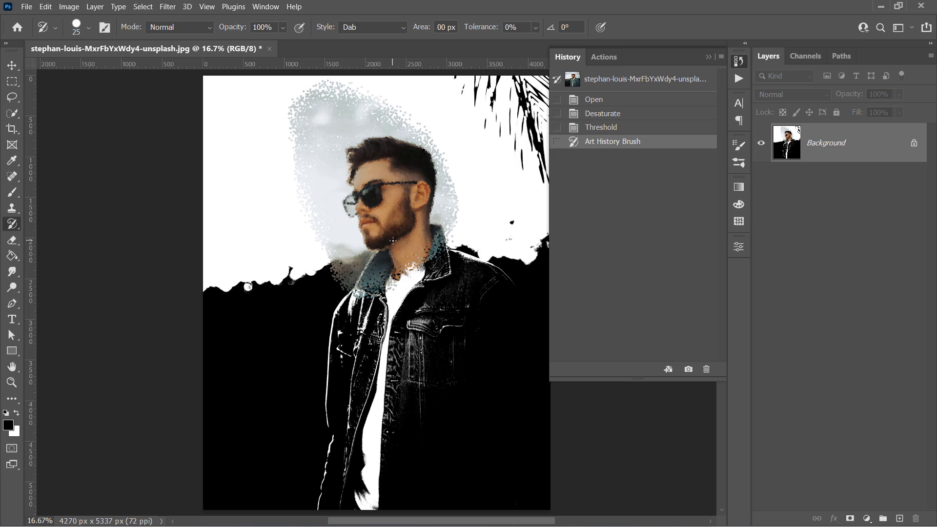
# Step: Paint the hair and forehead using the Desaturate state as history source, and the beard using the Threshold state
pyautogui.click(557, 85)
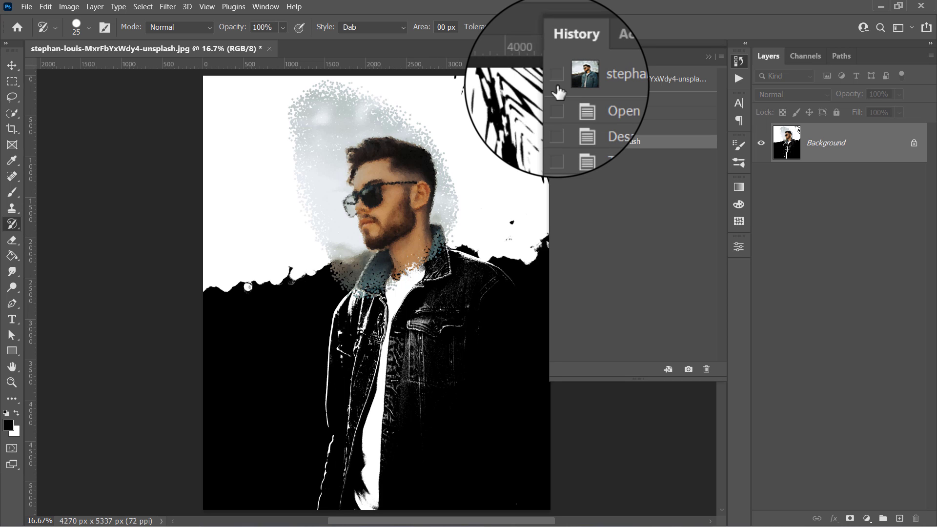
pyautogui.click(557, 85)
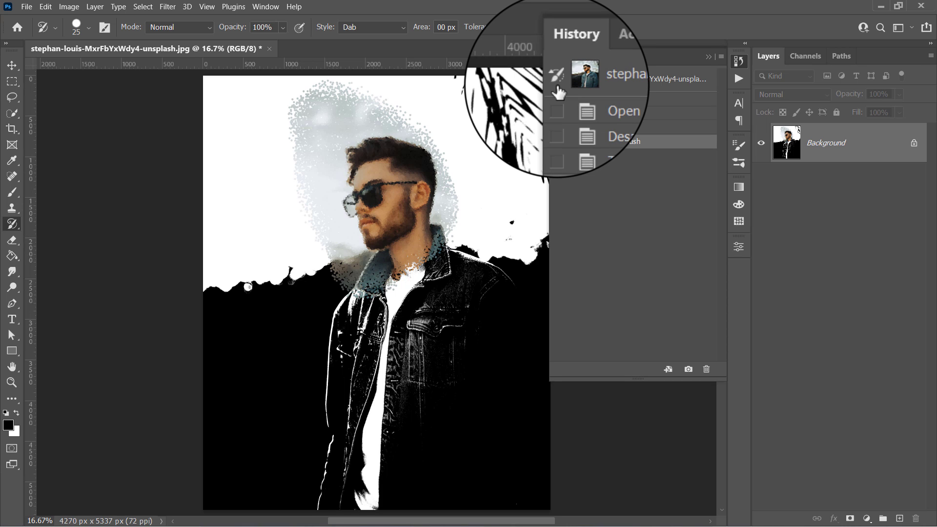
pyautogui.click(557, 115)
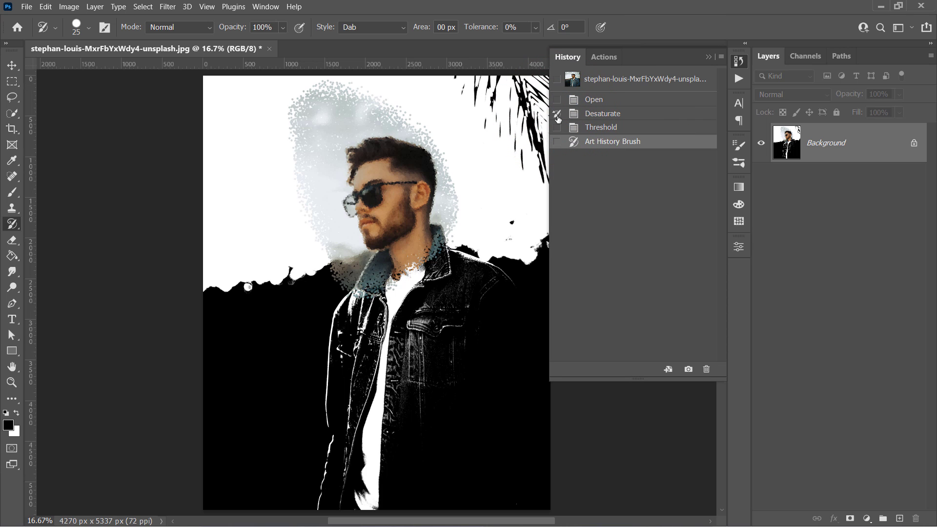
pyautogui.moveTo(392, 147)
pyautogui.mouseDown()
pyautogui.moveTo(356, 166)
pyautogui.moveTo(398, 140)
pyautogui.moveTo(320, 135)
pyautogui.moveTo(340, 118)
pyautogui.moveTo(339, 99)
pyautogui.moveTo(336, 145)
pyautogui.mouseUp()
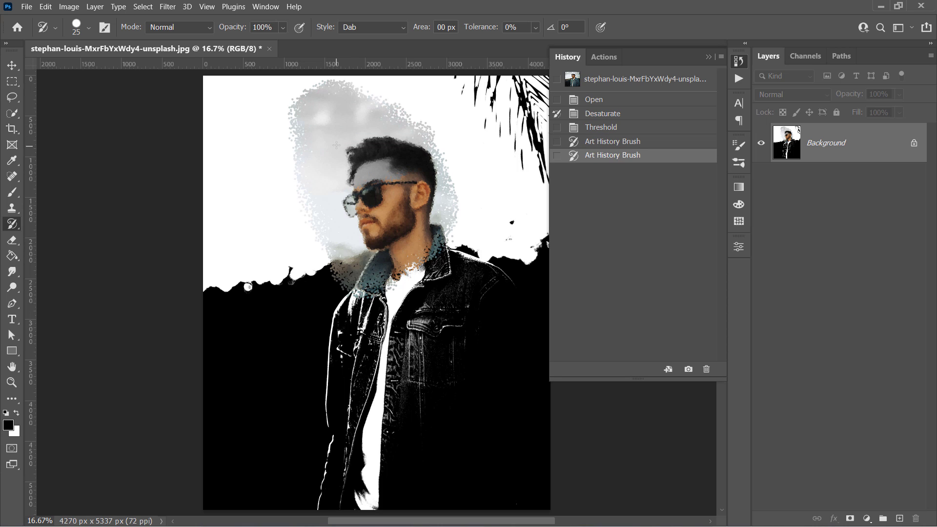
pyautogui.click(556, 127)
pyautogui.moveTo(408, 227)
pyautogui.mouseDown()
pyautogui.moveTo(351, 244)
pyautogui.moveTo(371, 219)
pyautogui.moveTo(359, 238)
pyautogui.moveTo(376, 229)
pyautogui.mouseUp()
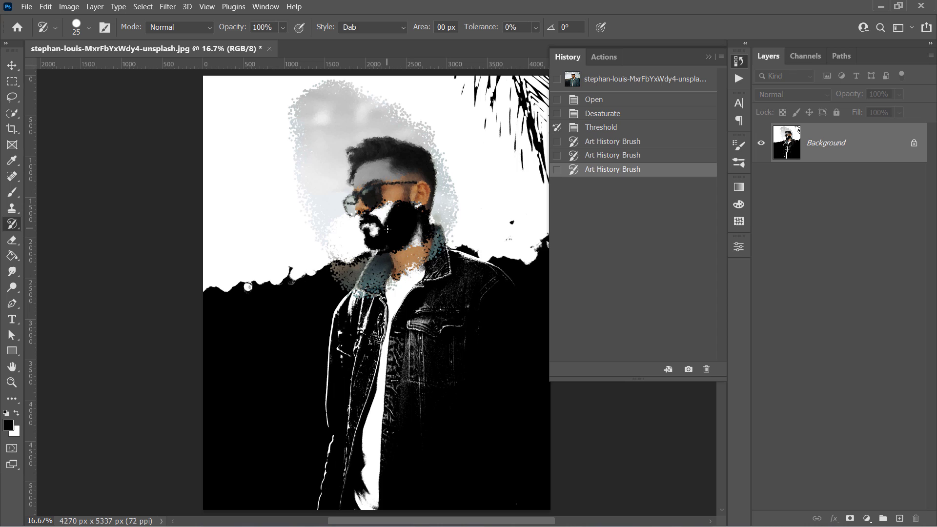
# Step: Set the original snapshot as the history source and paint two dabs in the white sky with a 500 px area
pyautogui.click(557, 80)
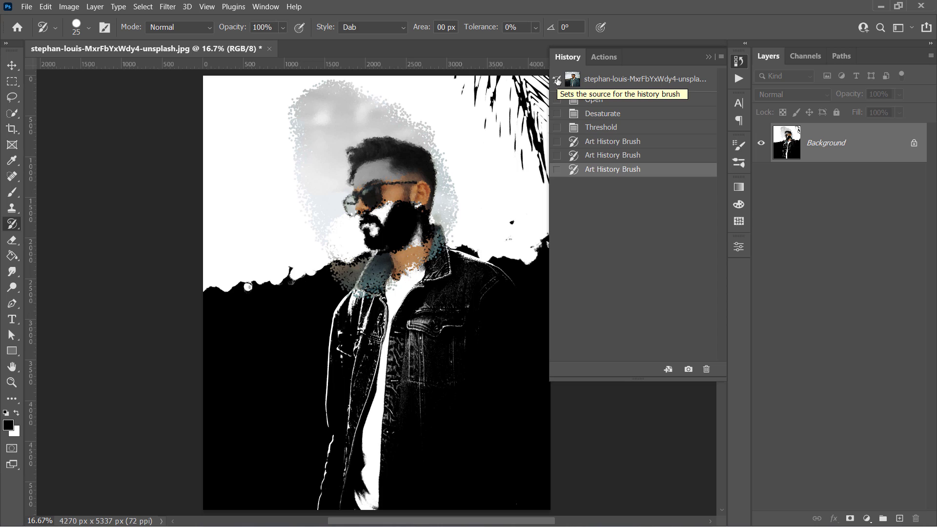
pyautogui.click(427, 28)
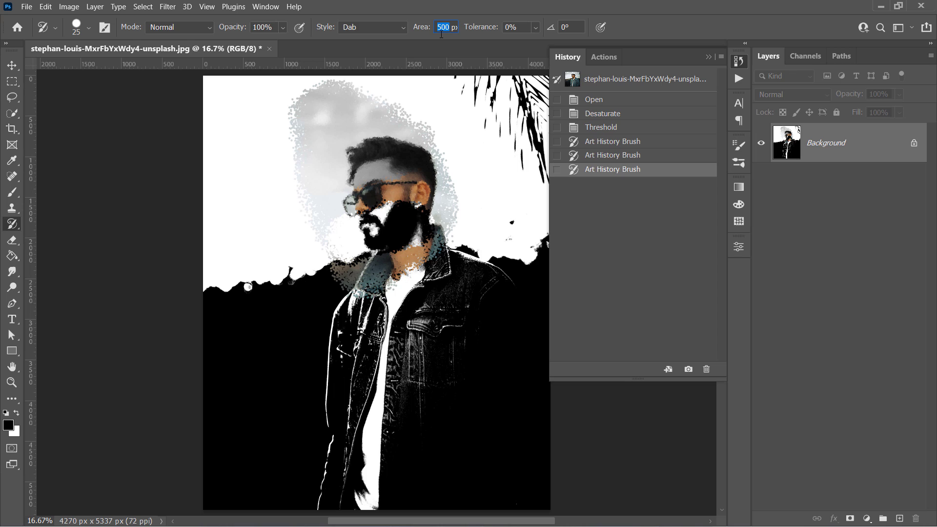
pyautogui.click(462, 135)
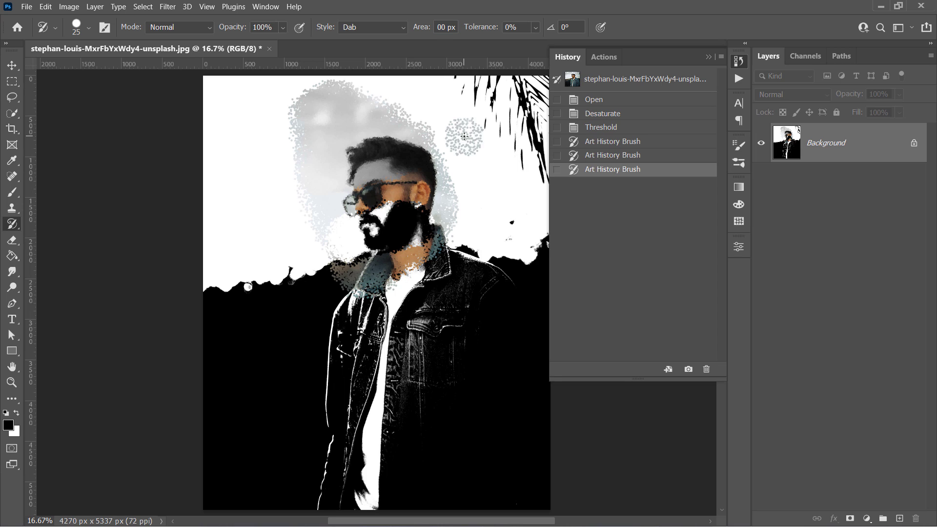
pyautogui.click(497, 209)
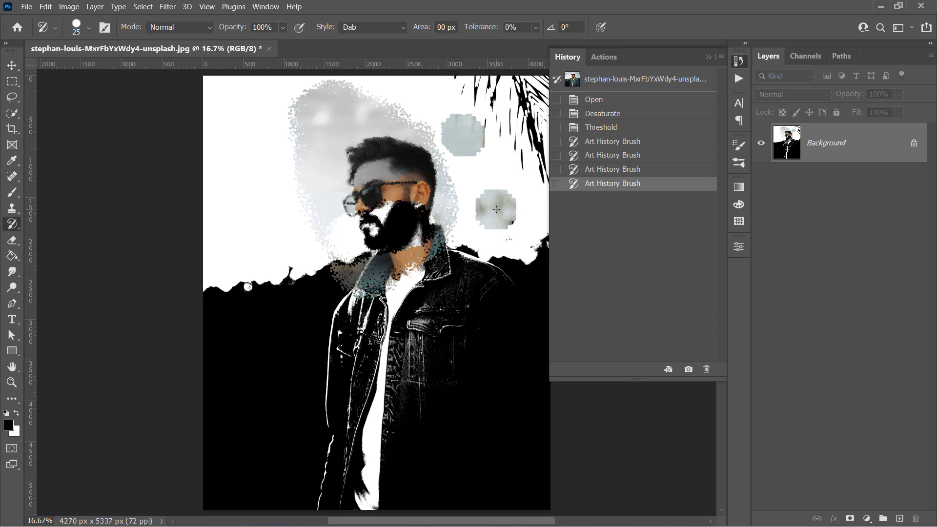
# Step: Set the brush area to 100 px and paint three dabs around the larger ones in the sky
pyautogui.click(438, 28)
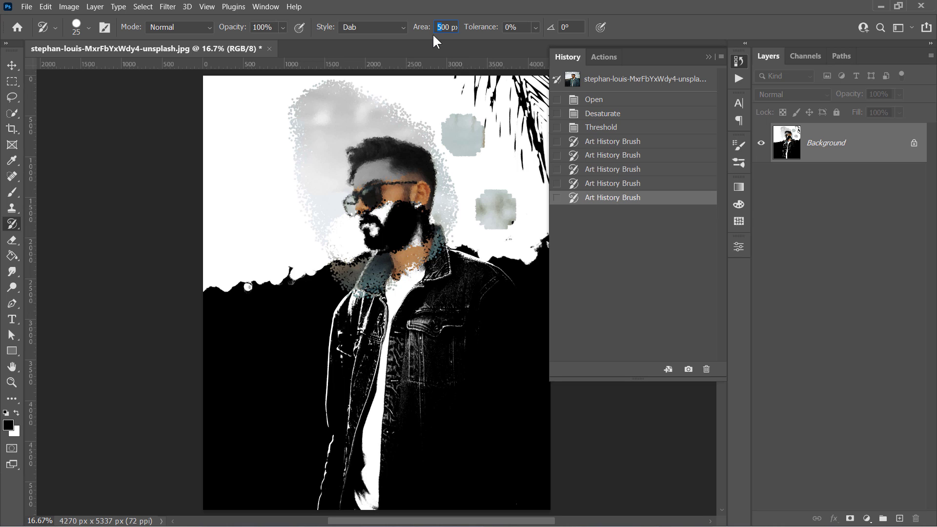
pyautogui.write('100')
pyautogui.click(488, 253)
pyautogui.click(471, 171)
pyautogui.click(502, 162)
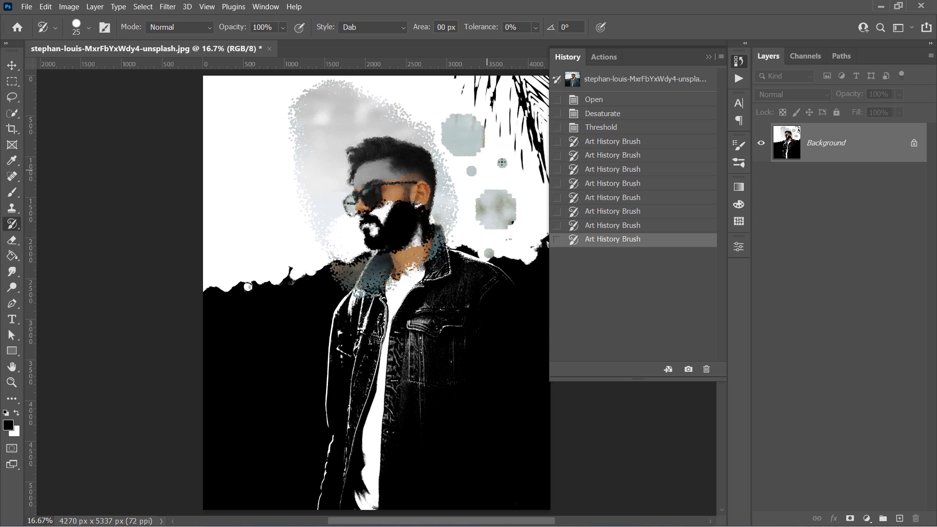
# Step: Set the brush area to 500 px and the style to Tight Long, and paint over the man's face
pyautogui.click(446, 26)
pyautogui.write('500')
pyautogui.click(384, 28)
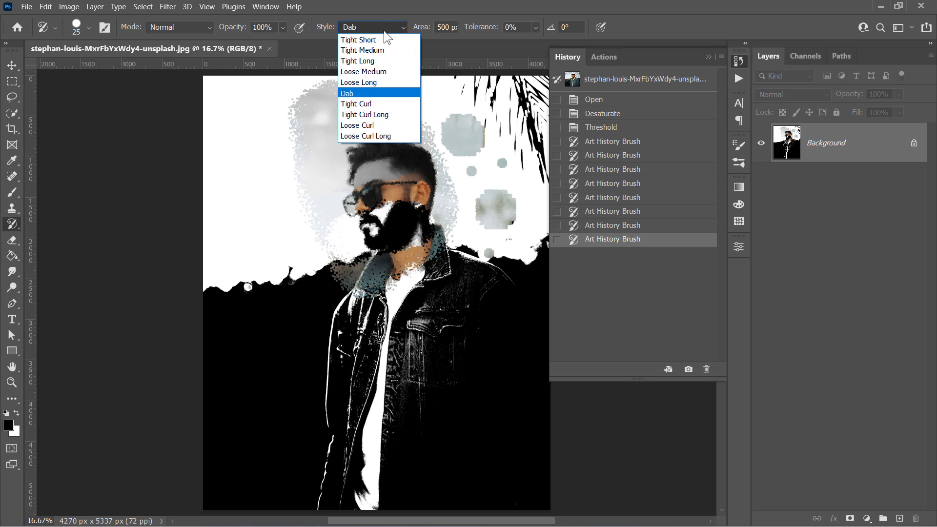
pyautogui.click(375, 60)
pyautogui.moveTo(350, 152)
pyautogui.mouseDown()
pyautogui.moveTo(396, 173)
pyautogui.moveTo(361, 186)
pyautogui.moveTo(369, 229)
pyautogui.moveTo(419, 206)
pyautogui.moveTo(361, 209)
pyautogui.moveTo(326, 232)
pyautogui.mouseUp()
# Step: Change the brush style to Loose Long and paint over the sky in front of the man's face
pyautogui.click(362, 29)
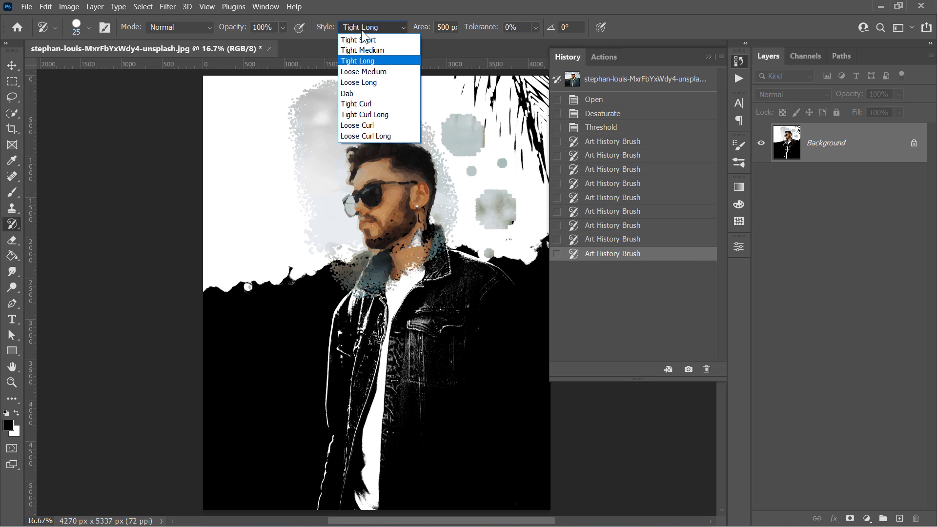
pyautogui.click(359, 82)
pyautogui.moveTo(301, 143); pyautogui.dragTo(284, 159)
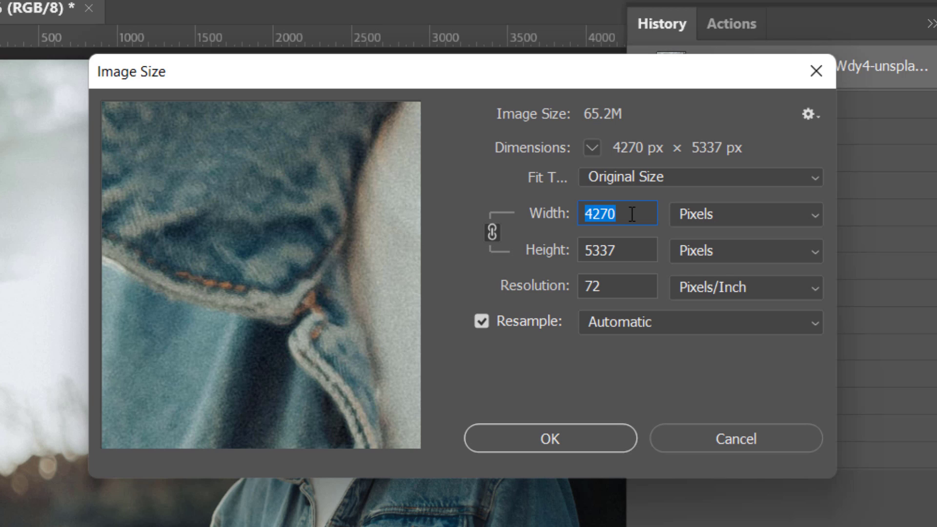
# Step: Resize the image to 3500 px wide with proportions linked
pyautogui.click(631, 213)
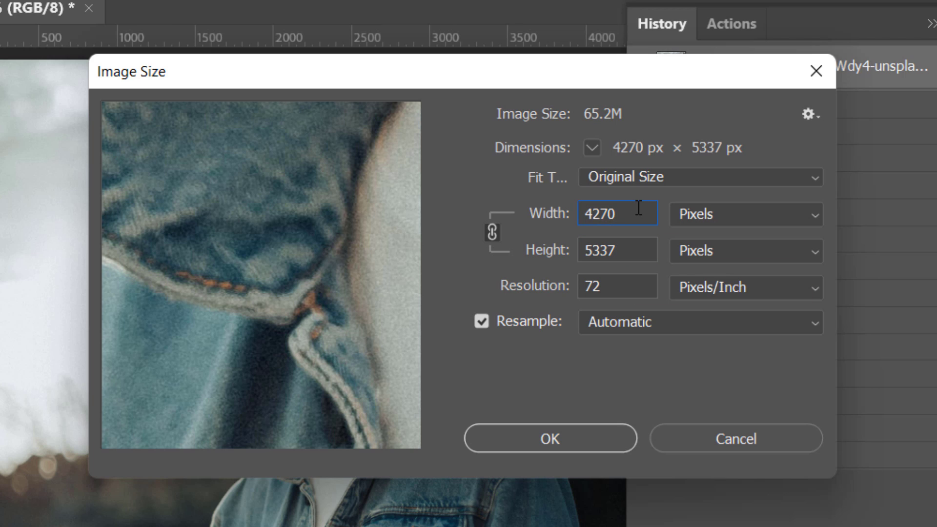
pyautogui.click(549, 213)
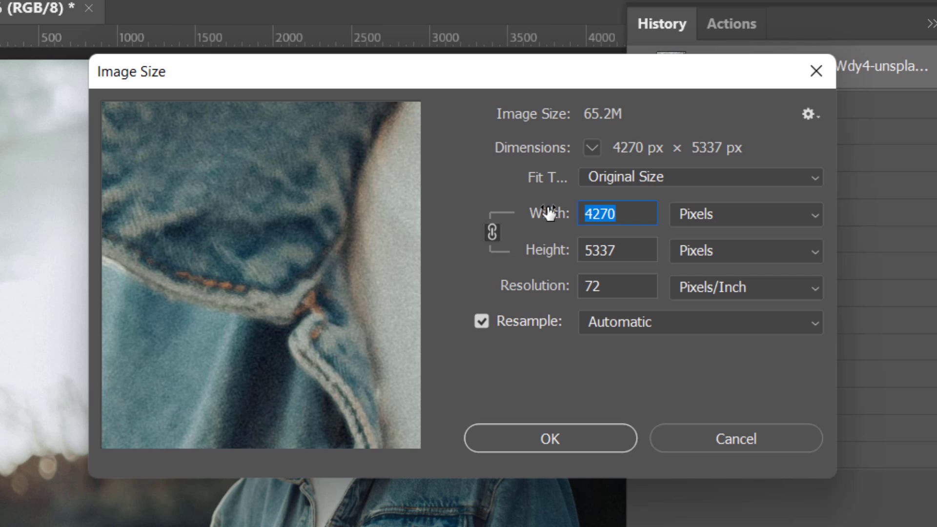
pyautogui.write('3500')
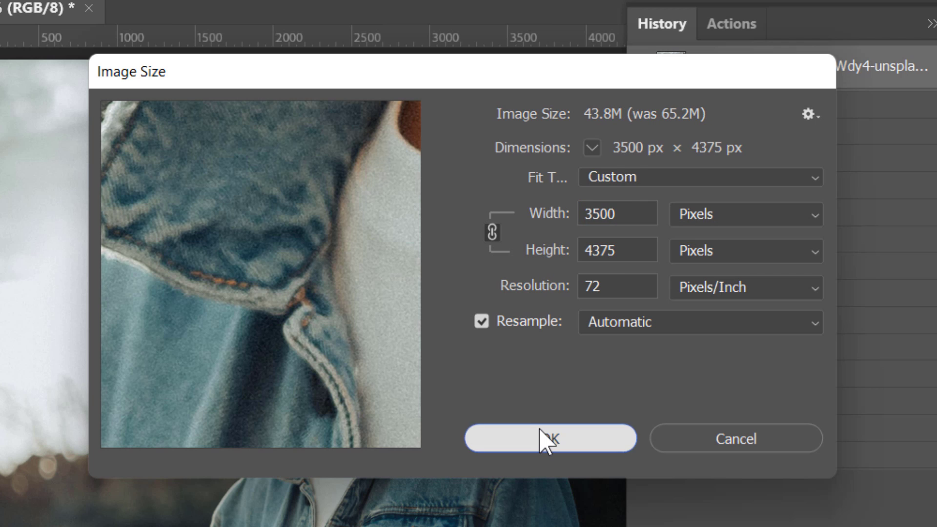
pyautogui.click(544, 439)
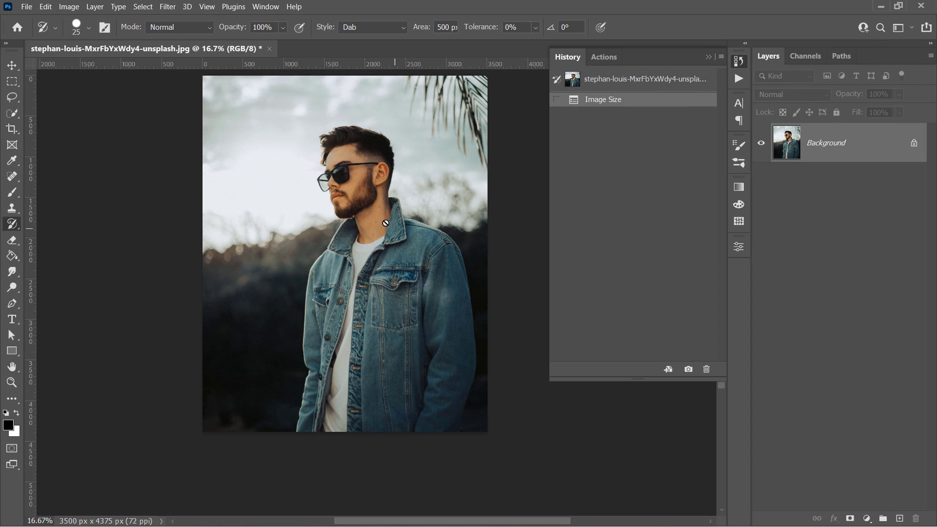
# Step: Try to paint on the man's chin with the Art History Brush on the resized image
pyautogui.click(350, 209)
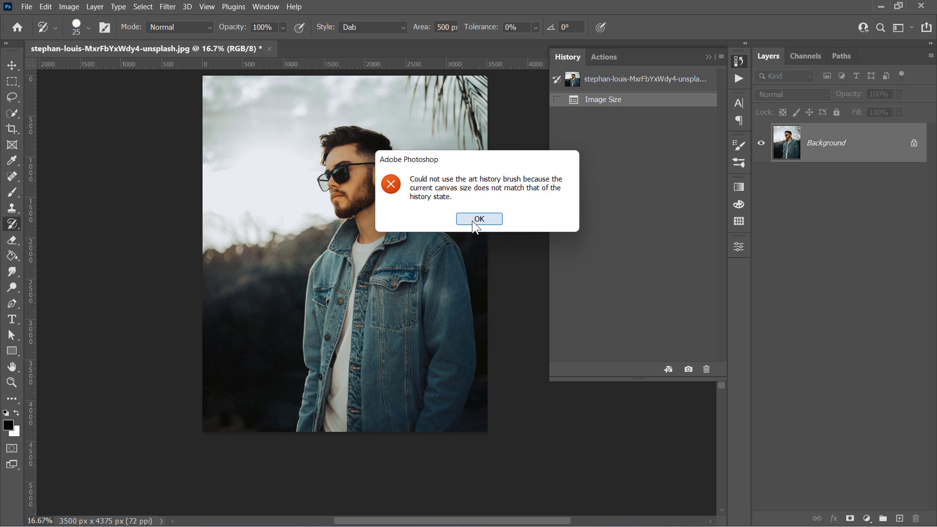
pyautogui.click(497, 359)
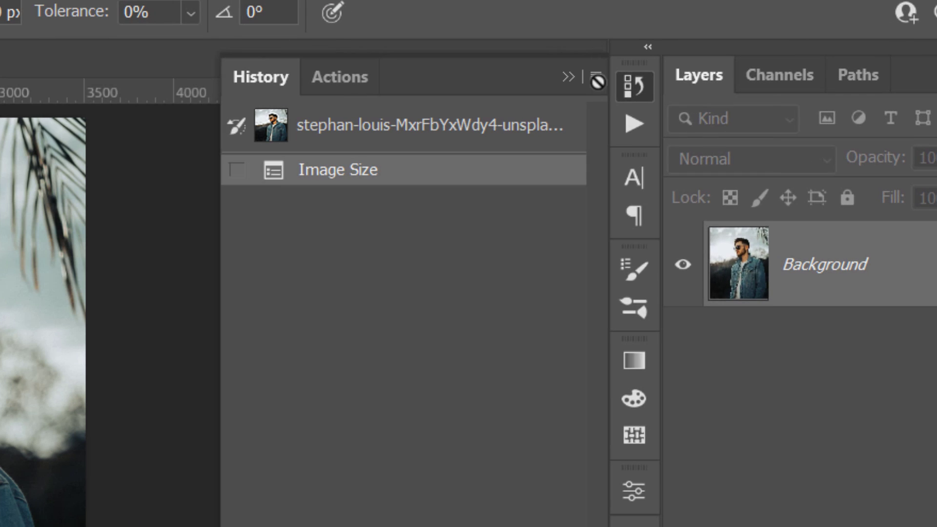
# Step: Create a new history snapshot of the resized image from Merged Layers
pyautogui.click(713, 58)
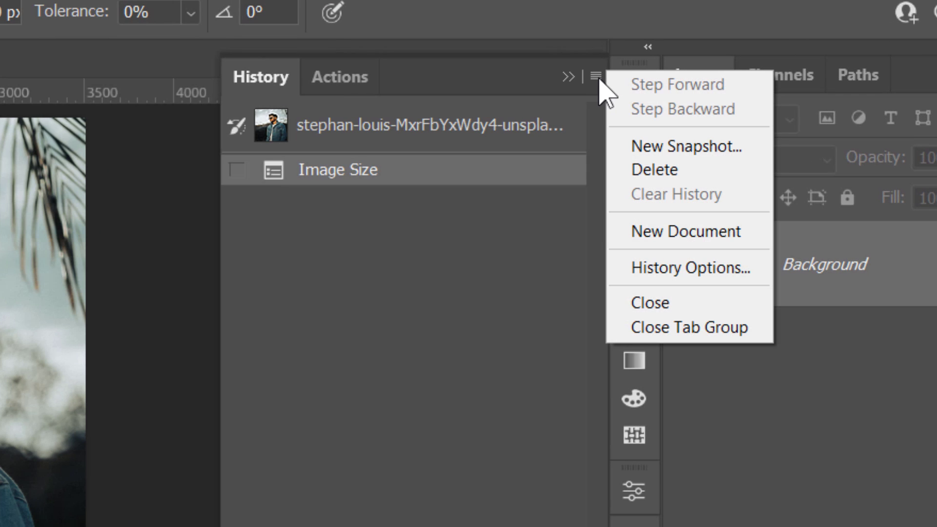
pyautogui.click(649, 151)
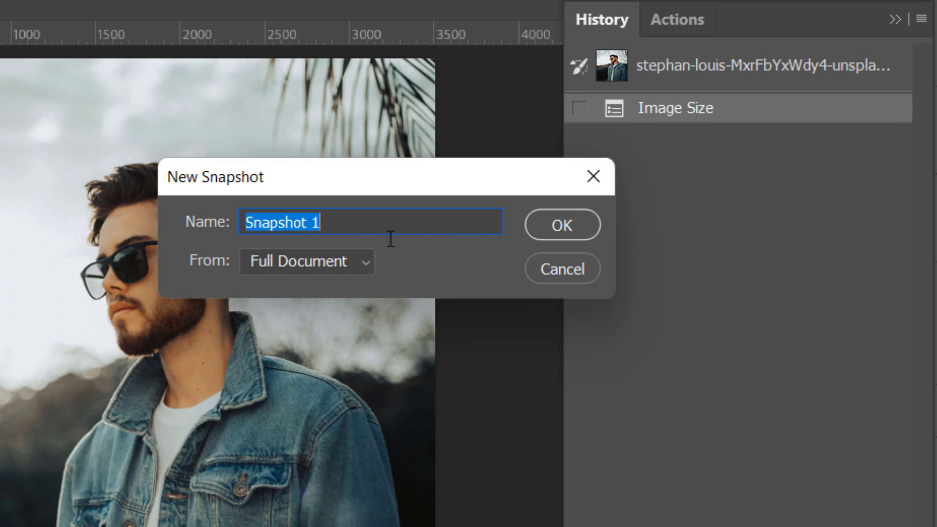
pyautogui.click(320, 261)
pyautogui.click(327, 305)
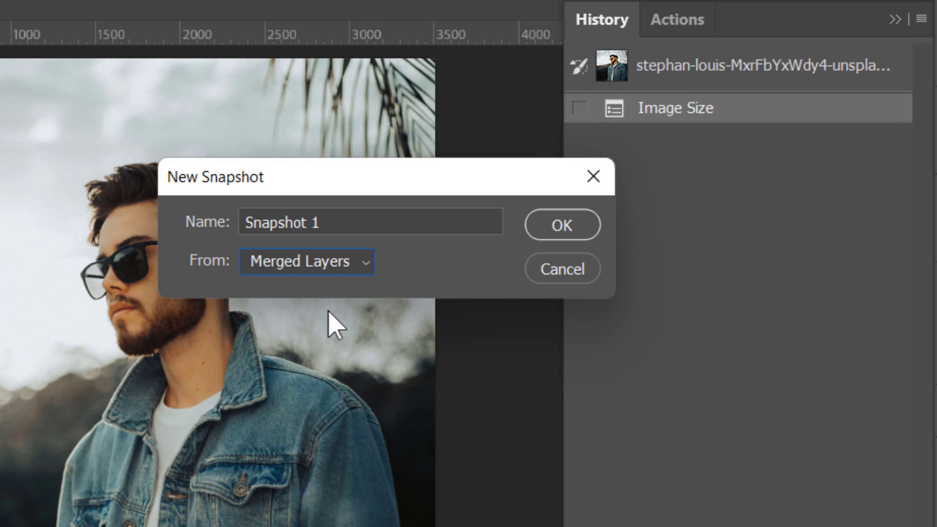
pyautogui.click(578, 234)
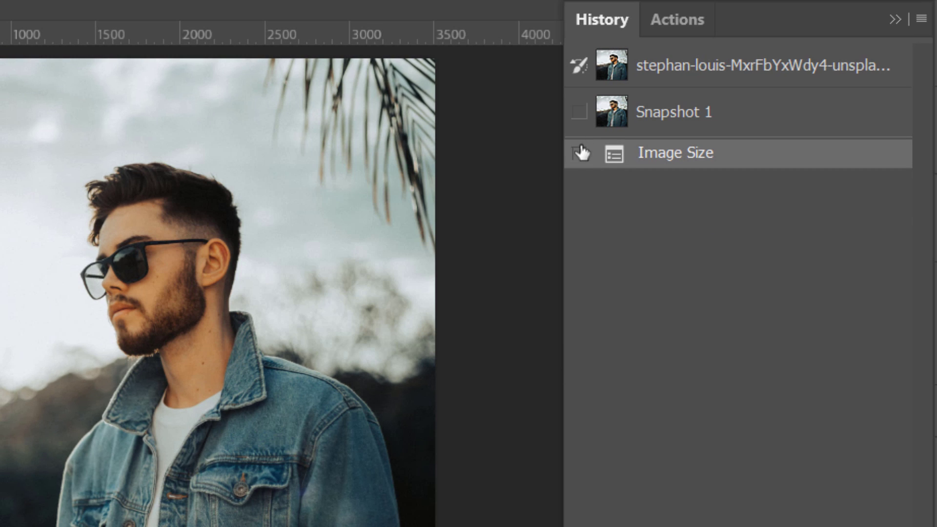
# Step: Set the new snapshot as the history source and paint over the man's face with the Art History Brush
pyautogui.click(581, 113)
pyautogui.moveTo(164, 239)
pyautogui.mouseDown()
pyautogui.moveTo(136, 309)
pyautogui.moveTo(93, 192)
pyautogui.mouseUp()
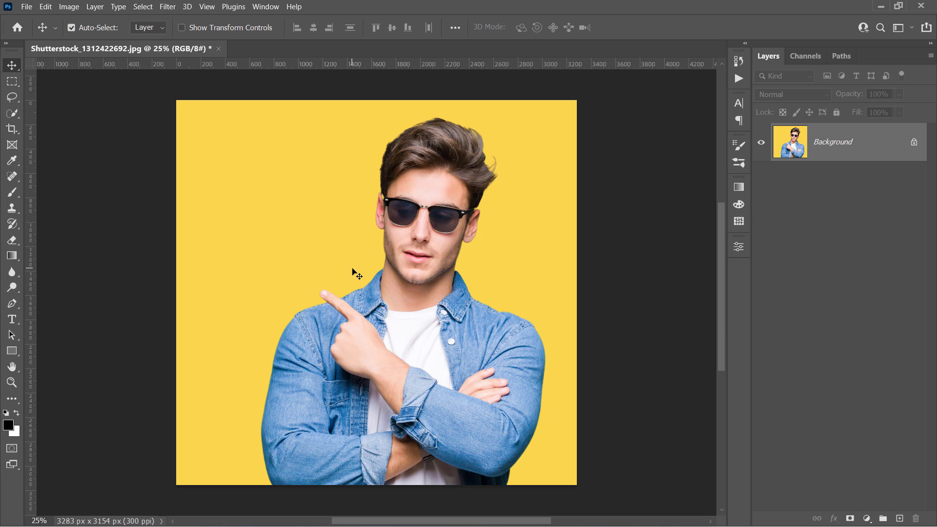
# Step: Choose the Art History Tool Presets by Pixivu file for loading into the Art History Brush's tool presets
pyautogui.click(12, 224)
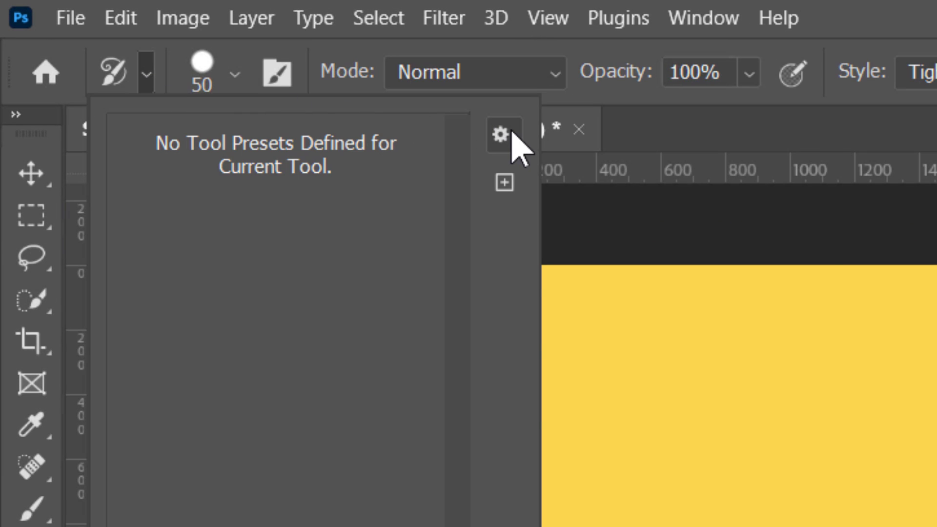
pyautogui.click(502, 133)
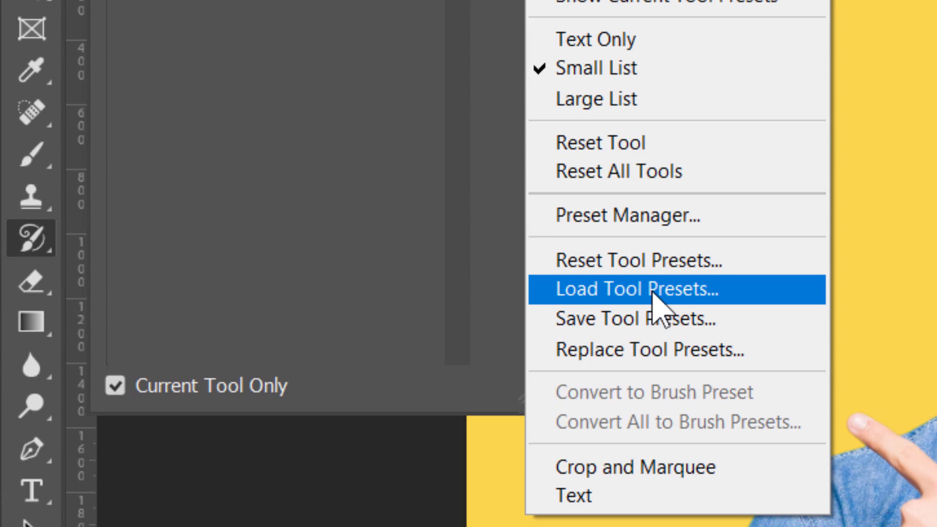
pyautogui.click(659, 526)
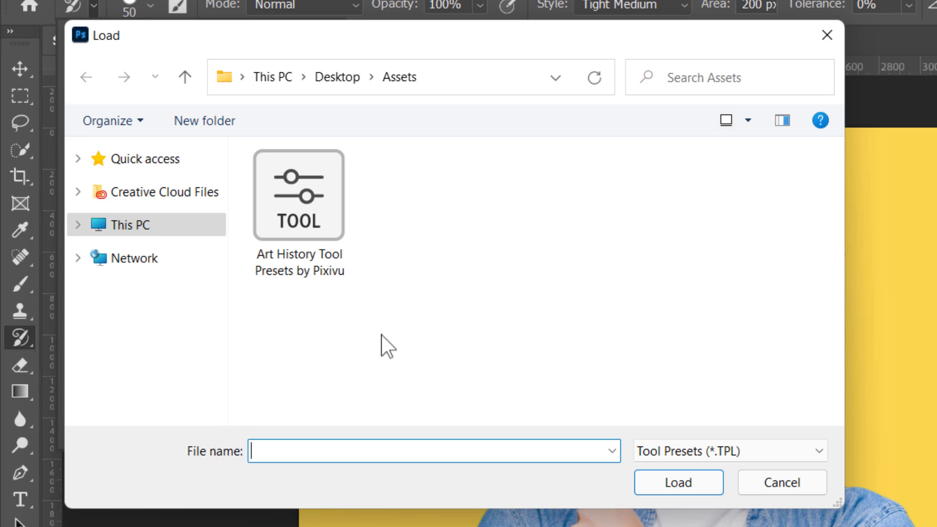
pyautogui.click(323, 277)
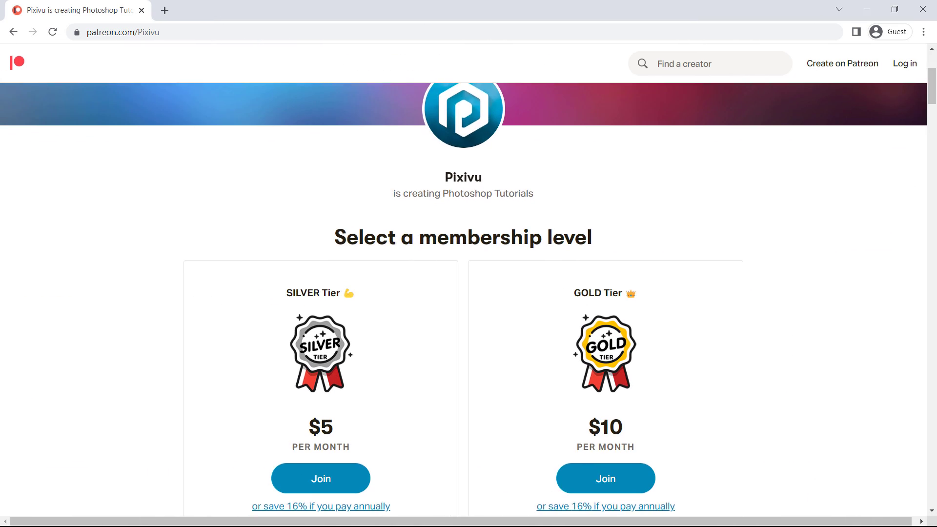
# Step: Look through the membership levels and posts on Pixivu's Patreon page in the browser
pyautogui.scroll(-8, 468, 293)
pyautogui.scroll(-20, 468, 292)
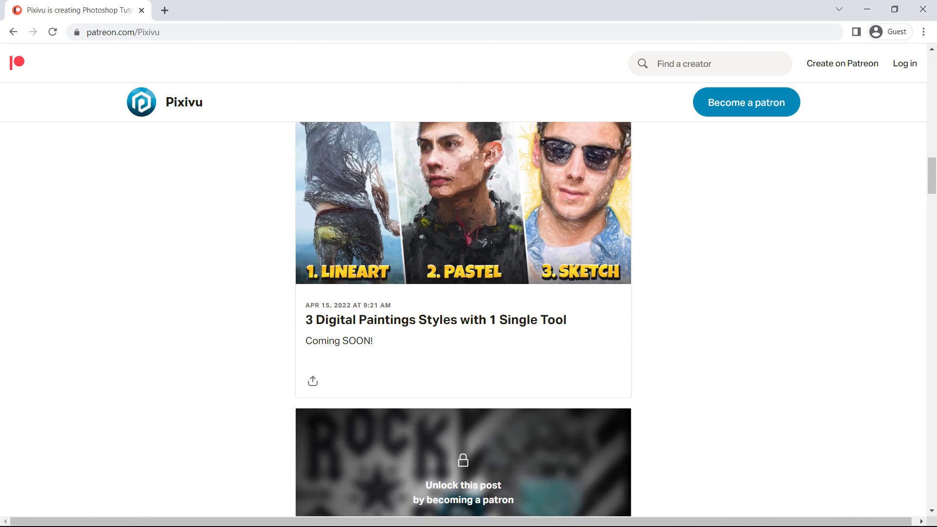
pyautogui.scroll(-20, 464, 317)
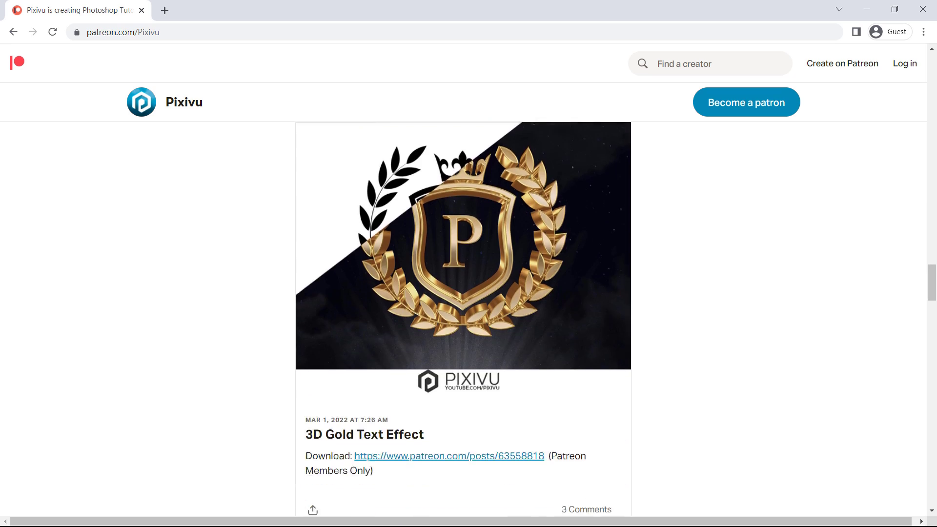
pyautogui.scroll(-6, 464, 317)
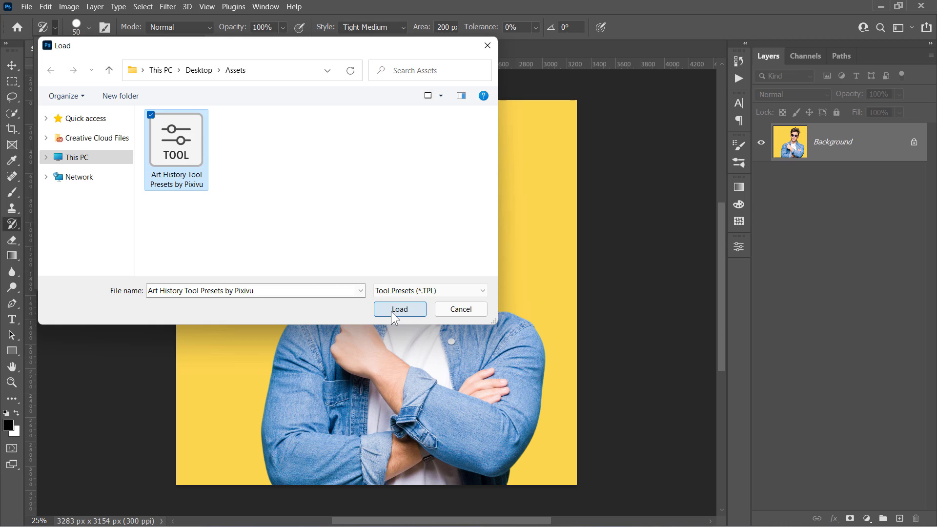
# Step: Load the selected Art History Tool Presets by Pixivu file as tools rather than brushes
pyautogui.click(391, 311)
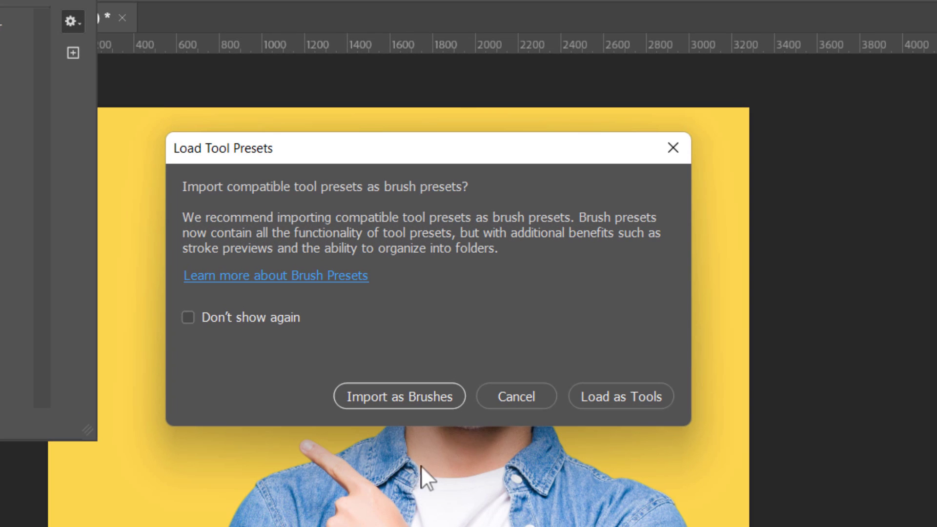
pyautogui.moveTo(338, 151)
pyautogui.mouseDown()
pyautogui.moveTo(367, 143)
pyautogui.moveTo(327, 138)
pyautogui.mouseUp()
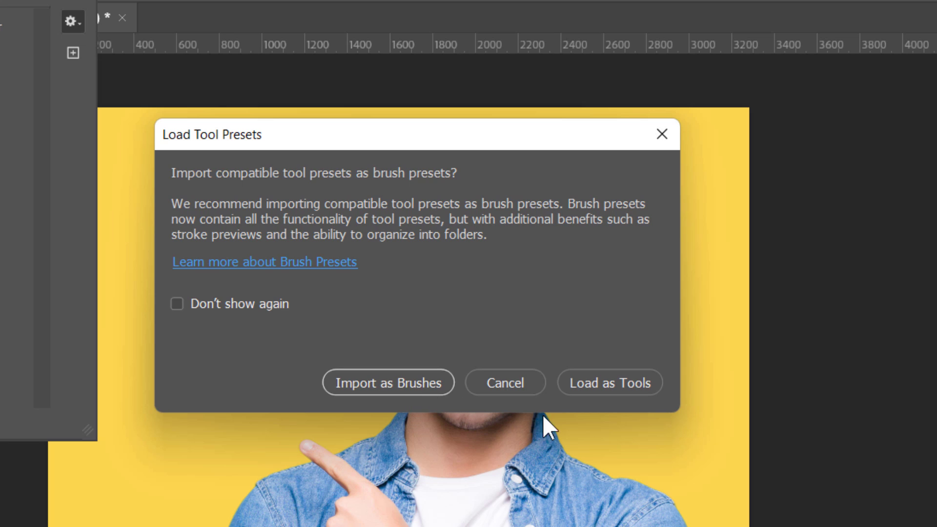
pyautogui.click(606, 385)
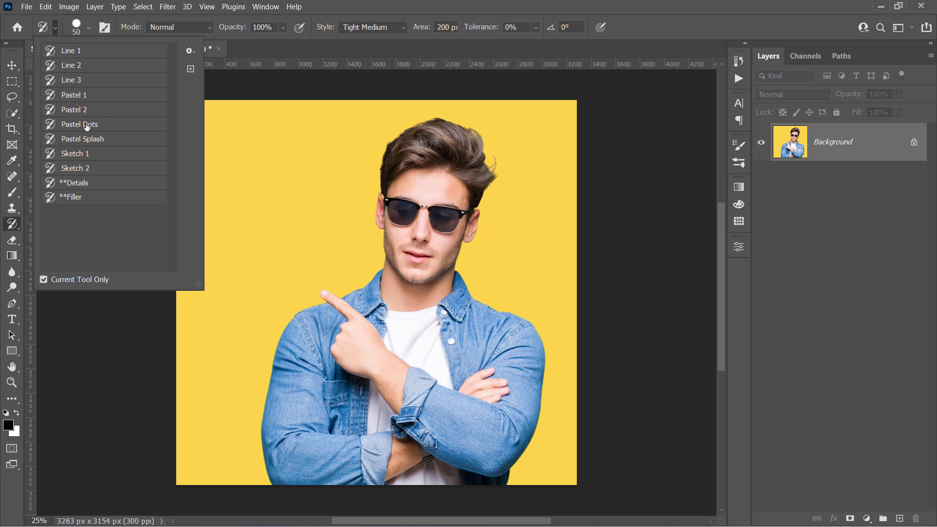
# Step: Review the Art History Tool Presets by Pixivu brush folder and the brush settings stored in the Sketch 1 preset
pyautogui.click(89, 27)
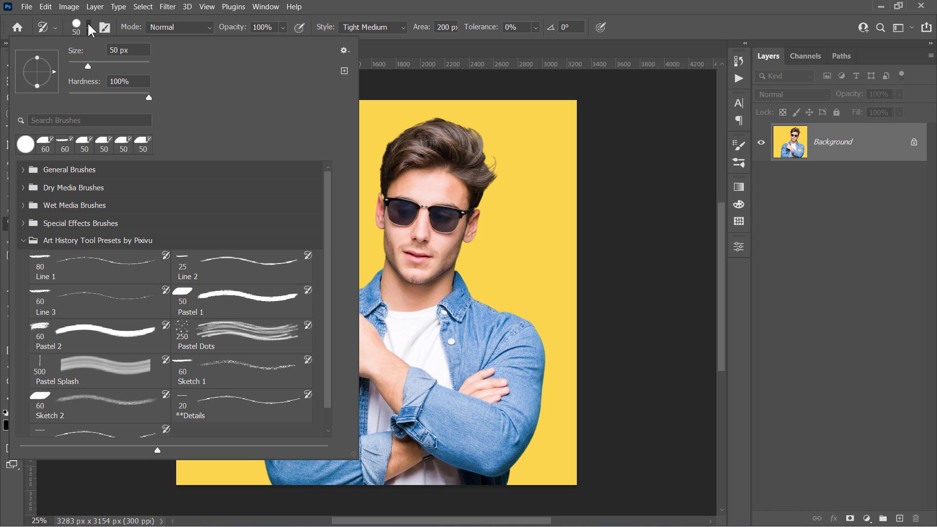
pyautogui.click(25, 241)
pyautogui.click(25, 242)
pyautogui.scroll(-1, 118, 330)
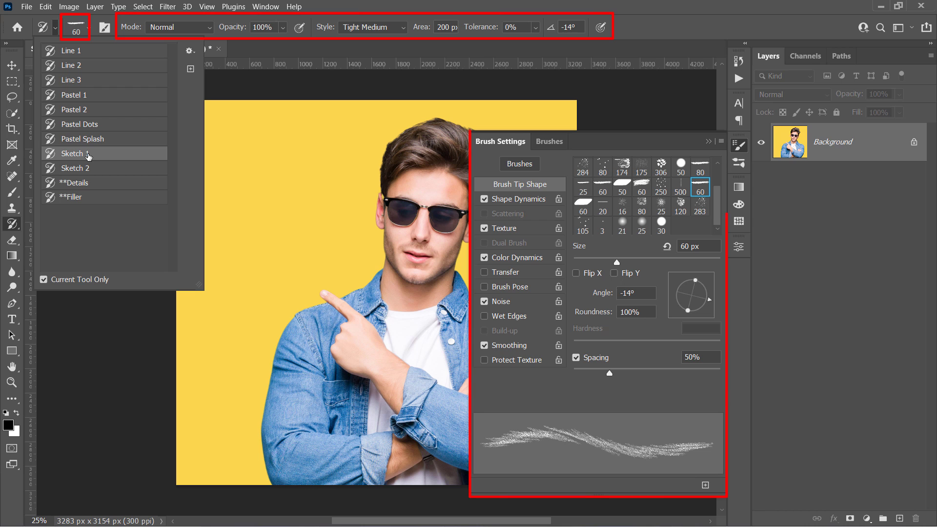
pyautogui.click(708, 141)
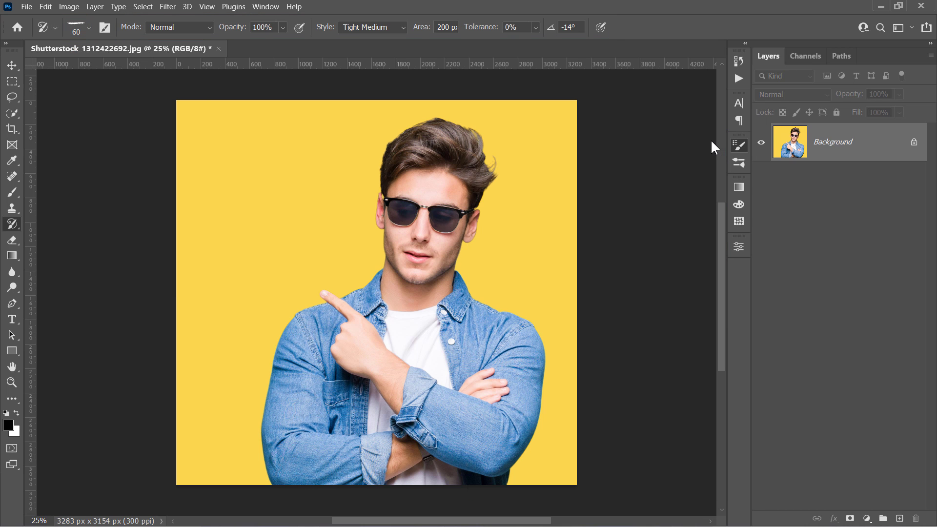
# Step: Add a white Solid Color fill layer above the sunglasses portrait and a new blank layer on top of it
pyautogui.click(867, 520)
pyautogui.click(896, 303)
pyautogui.moveTo(706, 194); pyautogui.dragTo(532, 74)
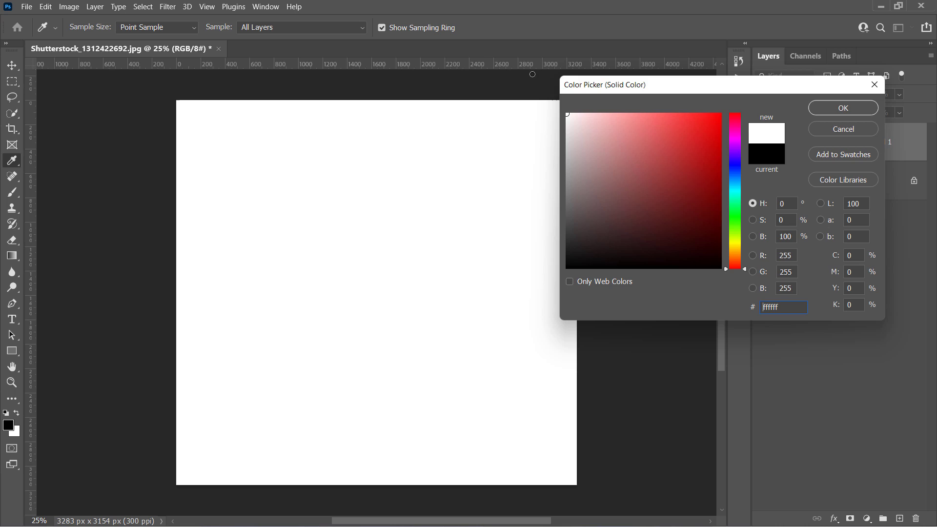
pyautogui.click(843, 107)
pyautogui.click(899, 518)
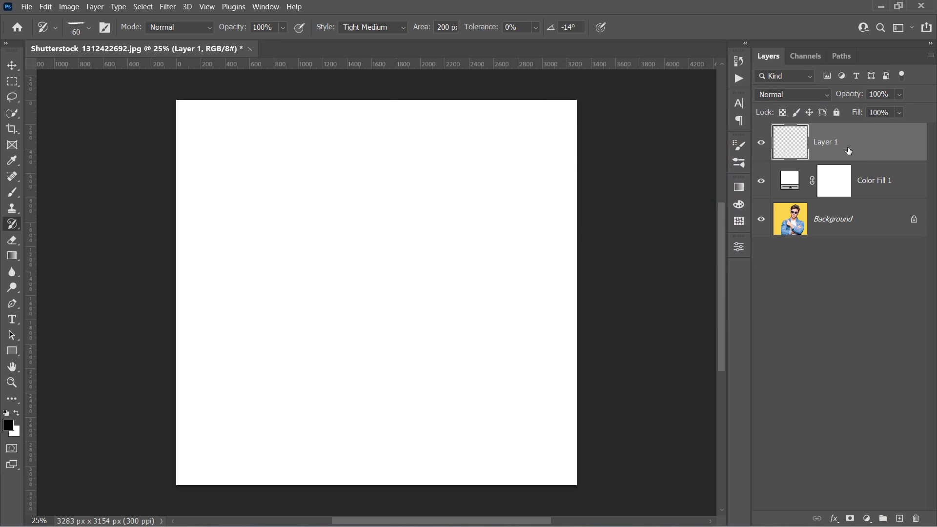
pyautogui.click(55, 27)
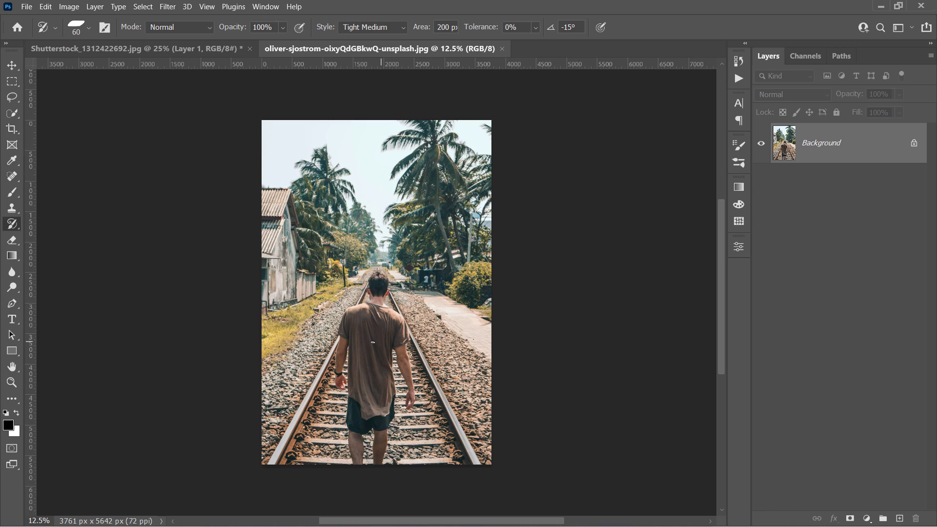
# Step: Add a white (ffffff) Solid Color fill layer above the railway track photo and a new blank layer on top
pyautogui.click(867, 518)
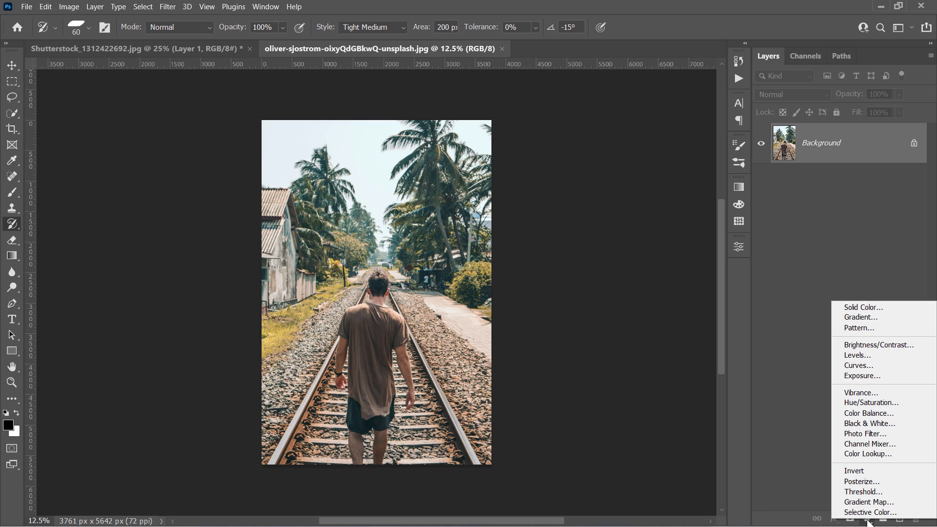
pyautogui.click(859, 305)
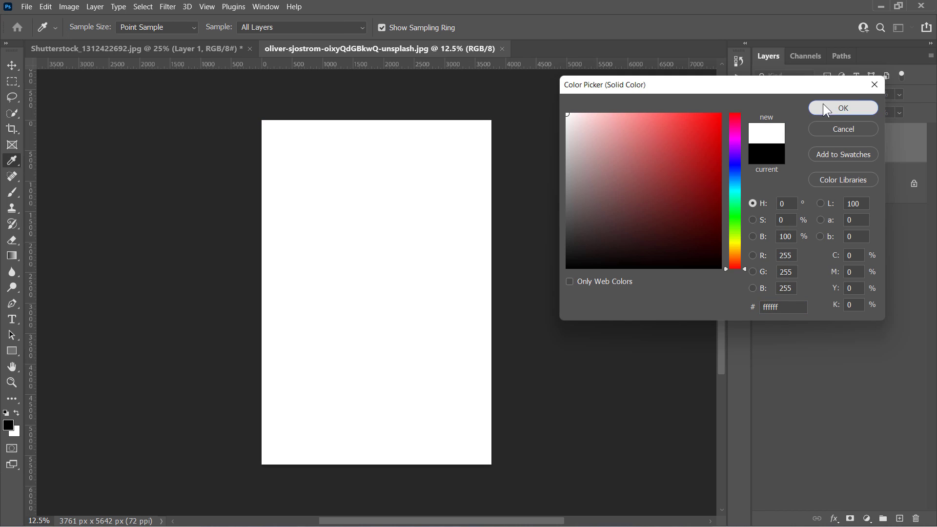
pyautogui.click(843, 108)
pyautogui.click(899, 518)
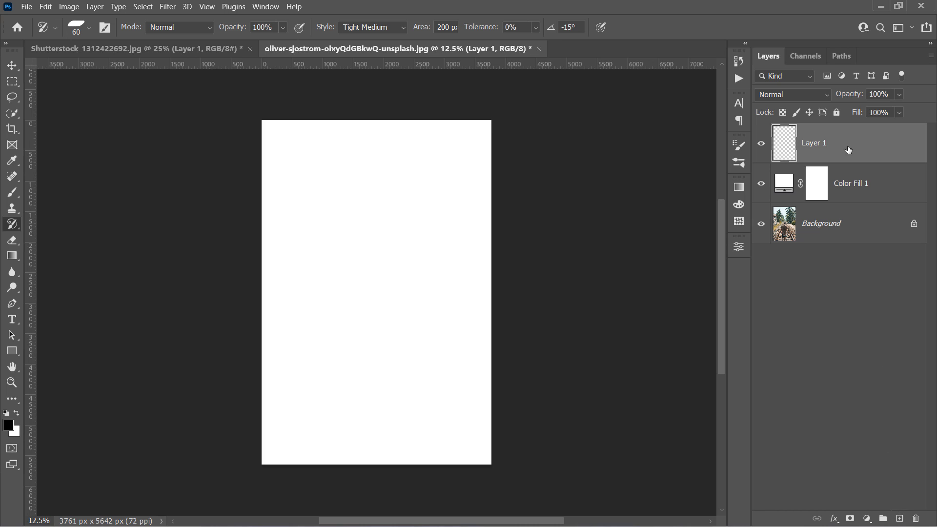
# Step: Paint a rough colour base over the whole canvas using the Sketch 1 preset with the brush size at 1250 px
pyautogui.click(52, 27)
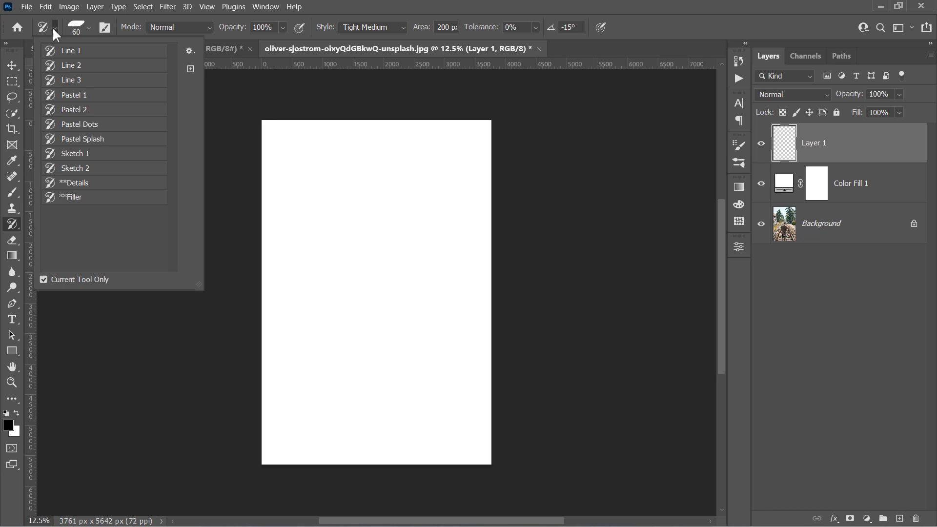
pyautogui.click(82, 156)
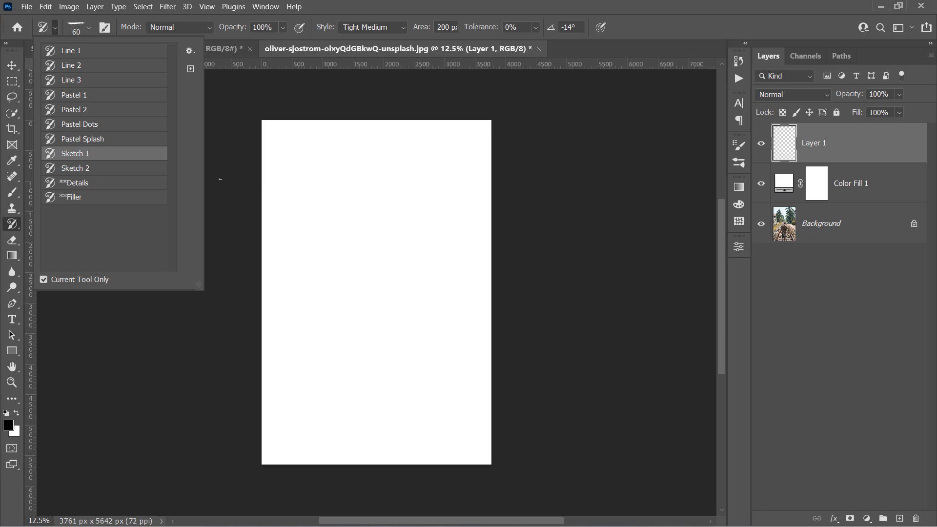
pyautogui.click(327, 199)
pyautogui.rightClick(369, 224)
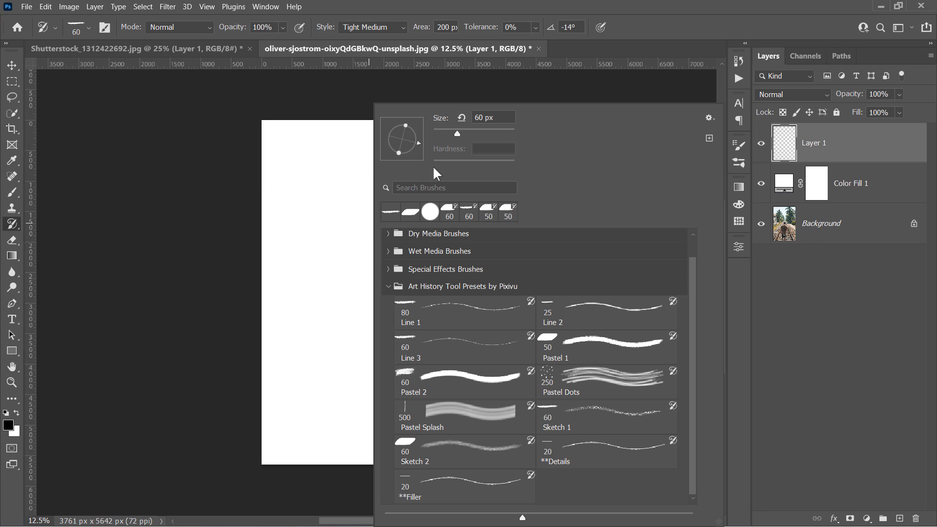
pyautogui.moveTo(490, 132); pyautogui.dragTo(490, 132)
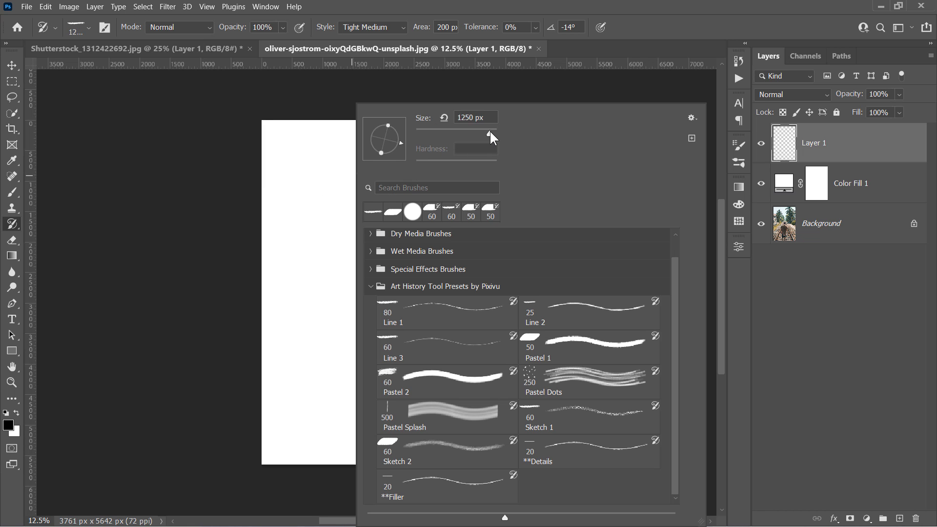
pyautogui.click(318, 150)
pyautogui.moveTo(318, 150)
pyautogui.mouseDown()
pyautogui.moveTo(308, 144)
pyautogui.moveTo(271, 321)
pyautogui.moveTo(328, 184)
pyautogui.moveTo(416, 434)
pyautogui.moveTo(453, 402)
pyautogui.moveTo(418, 262)
pyautogui.moveTo(274, 442)
pyautogui.moveTo(376, 261)
pyautogui.mouseUp()
# Step: Reduce the brush size to 194 px and paint a more defined pass over the trees, house, man and tracks
pyautogui.rightClick(379, 265)
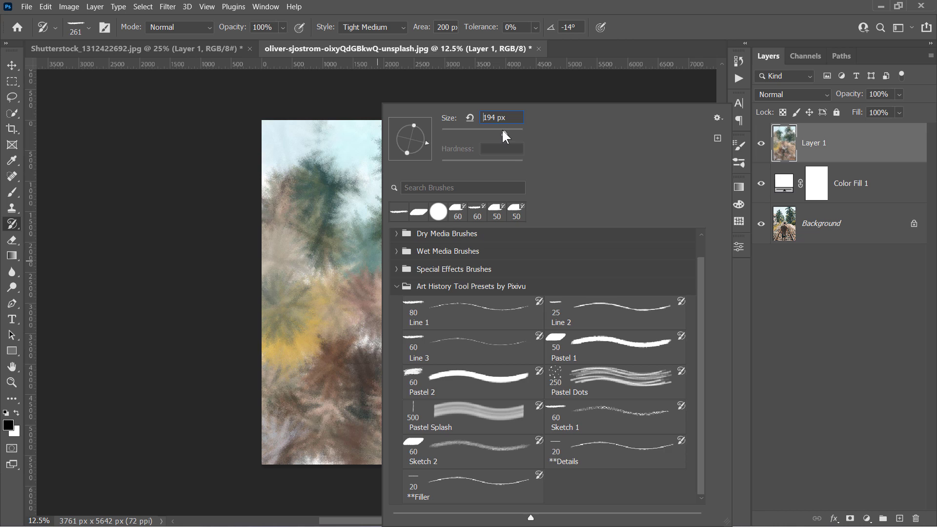
pyautogui.moveTo(352, 157)
pyautogui.mouseDown()
pyautogui.moveTo(334, 183)
pyautogui.moveTo(313, 142)
pyautogui.moveTo(269, 224)
pyautogui.moveTo(267, 202)
pyautogui.moveTo(286, 186)
pyautogui.moveTo(279, 268)
pyautogui.moveTo(310, 181)
pyautogui.moveTo(307, 226)
pyautogui.moveTo(331, 182)
pyautogui.moveTo(329, 235)
pyautogui.moveTo(332, 190)
pyautogui.moveTo(314, 250)
pyautogui.moveTo(300, 232)
pyautogui.moveTo(284, 267)
pyautogui.moveTo(297, 262)
pyautogui.moveTo(310, 272)
pyautogui.moveTo(307, 285)
pyautogui.moveTo(324, 259)
pyautogui.moveTo(324, 288)
pyautogui.mouseUp()
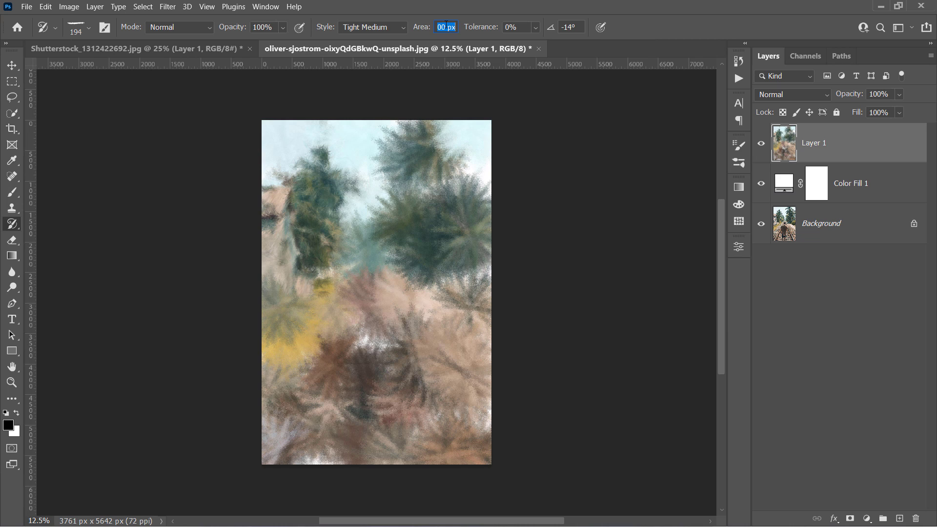
pyautogui.moveTo(374, 177)
pyautogui.mouseDown()
pyautogui.moveTo(332, 151)
pyautogui.moveTo(283, 219)
pyautogui.moveTo(293, 312)
pyautogui.moveTo(329, 365)
pyautogui.moveTo(440, 439)
pyautogui.moveTo(371, 273)
pyautogui.moveTo(463, 171)
pyautogui.moveTo(319, 222)
pyautogui.moveTo(366, 336)
pyautogui.moveTo(278, 451)
pyautogui.moveTo(412, 273)
pyautogui.moveTo(449, 269)
pyautogui.mouseUp()
# Step: Set the brush size to 84 px and paint finer strokes over the palm trees, the man, the tracks and the house
pyautogui.rightClick(422, 157)
pyautogui.moveTo(523, 130); pyautogui.dragTo(516, 130)
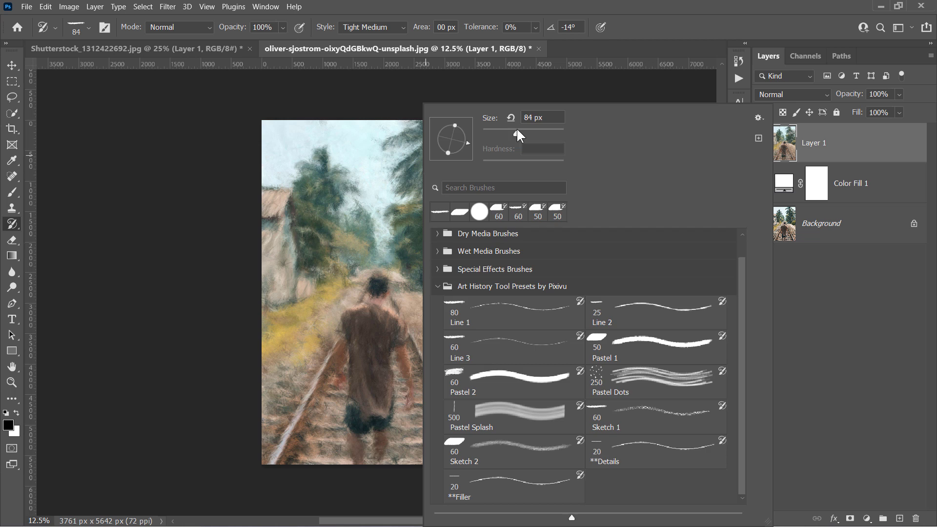
pyautogui.moveTo(418, 127)
pyautogui.mouseDown()
pyautogui.moveTo(401, 141)
pyautogui.moveTo(439, 145)
pyautogui.moveTo(431, 141)
pyautogui.mouseUp()
pyautogui.scroll(4, 425, 138)
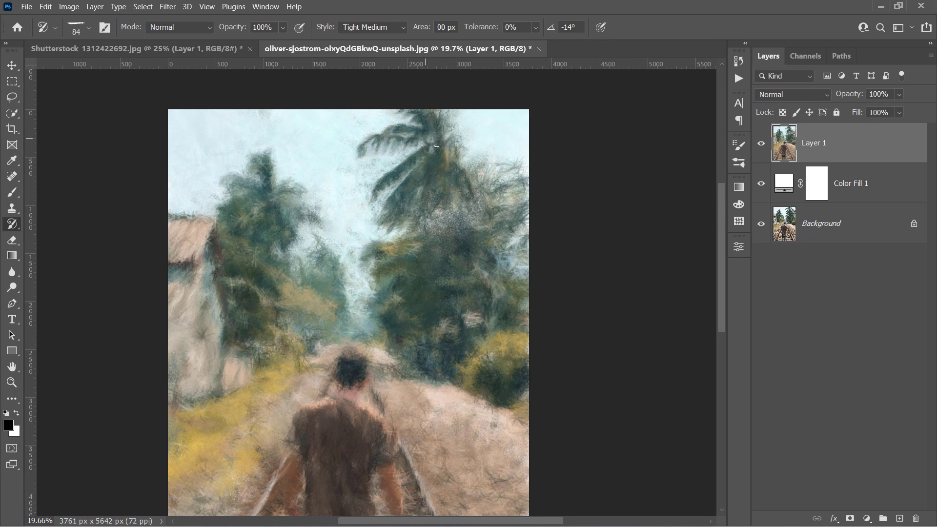
pyautogui.moveTo(417, 205)
pyautogui.mouseDown()
pyautogui.moveTo(410, 168)
pyautogui.moveTo(473, 161)
pyautogui.moveTo(361, 302)
pyautogui.moveTo(502, 220)
pyautogui.moveTo(195, 292)
pyautogui.moveTo(296, 235)
pyautogui.moveTo(181, 385)
pyautogui.moveTo(322, 391)
pyautogui.moveTo(483, 439)
pyautogui.moveTo(436, 324)
pyautogui.mouseUp()
pyautogui.moveTo(334, 463); pyautogui.dragTo(344, 289)
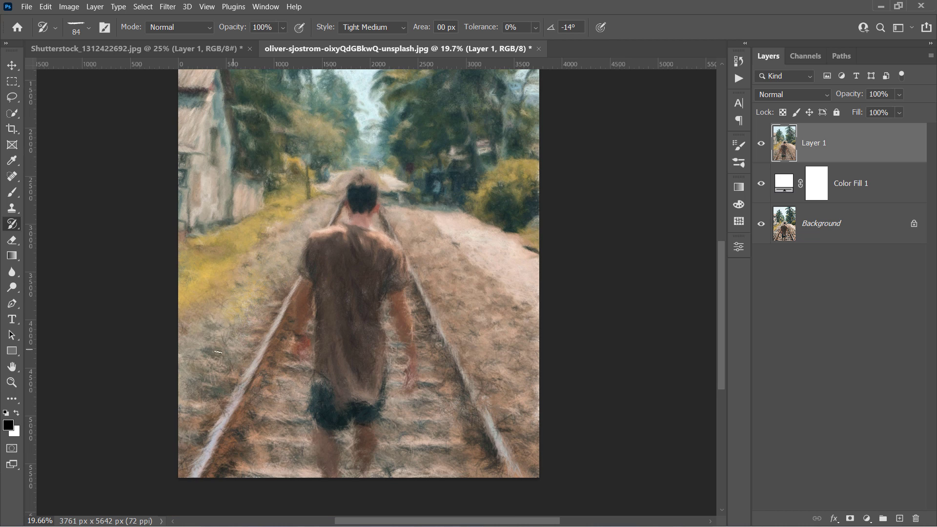
pyautogui.moveTo(231, 326)
pyautogui.mouseDown()
pyautogui.moveTo(293, 434)
pyautogui.moveTo(439, 360)
pyautogui.moveTo(493, 438)
pyautogui.moveTo(361, 159)
pyautogui.moveTo(292, 186)
pyautogui.mouseUp()
pyautogui.scroll(3, 270, 180)
pyautogui.moveTo(390, 127); pyautogui.dragTo(523, 179)
# Step: Reduce the brush size to 36 px and refine the details of the railway painting
pyautogui.rightClick(436, 159)
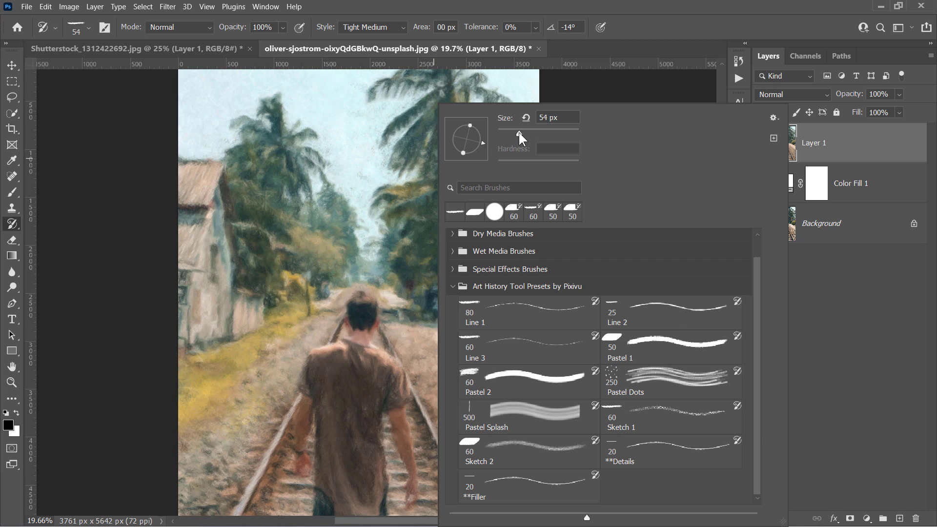
pyautogui.moveTo(514, 130); pyautogui.dragTo(510, 130)
pyautogui.press('Return')
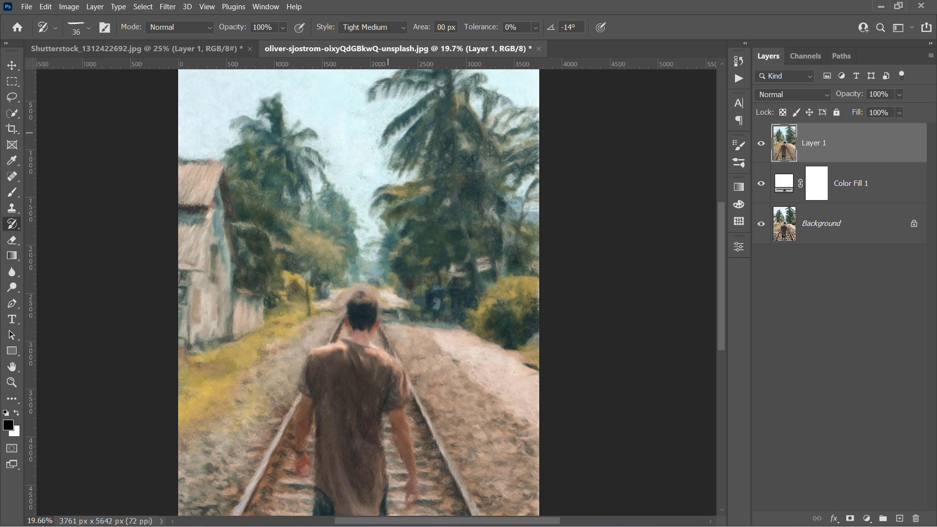
pyautogui.scroll(1, 388, 132)
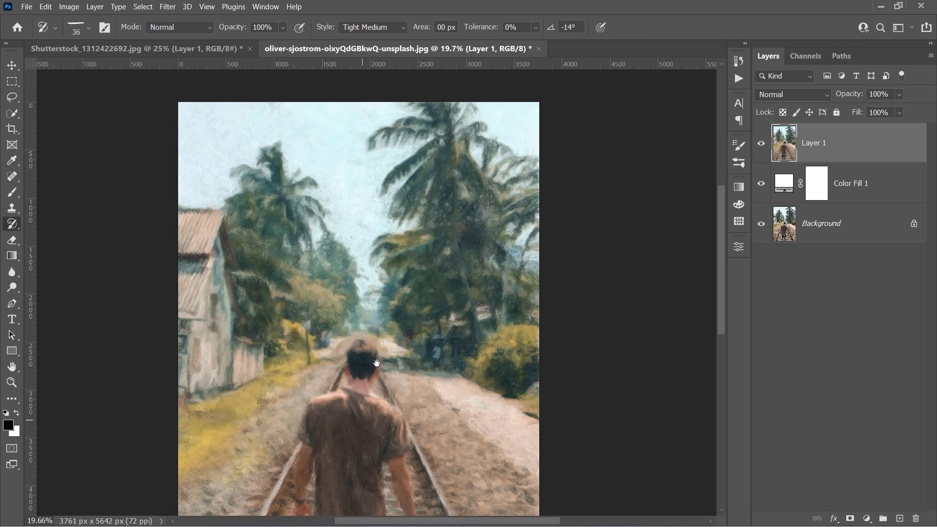
pyautogui.scroll(-4, 376, 362)
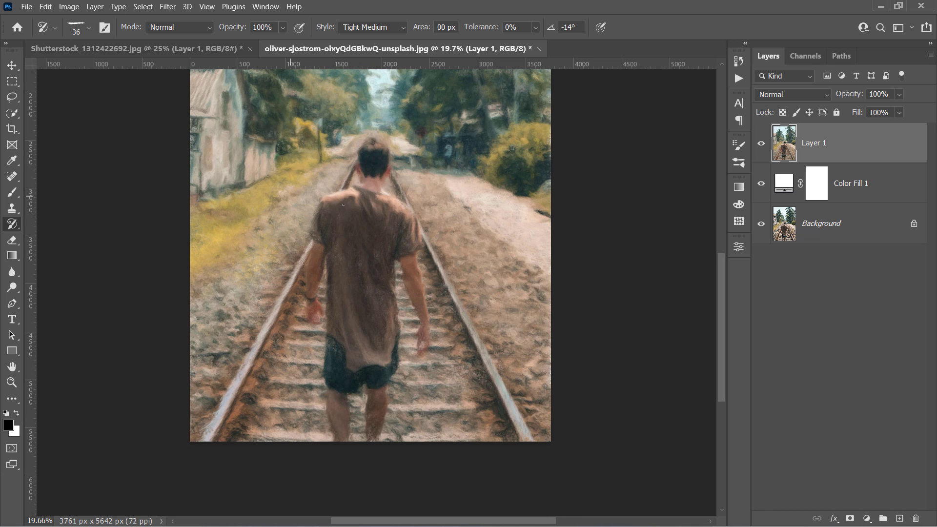
pyautogui.scroll(5, 343, 205)
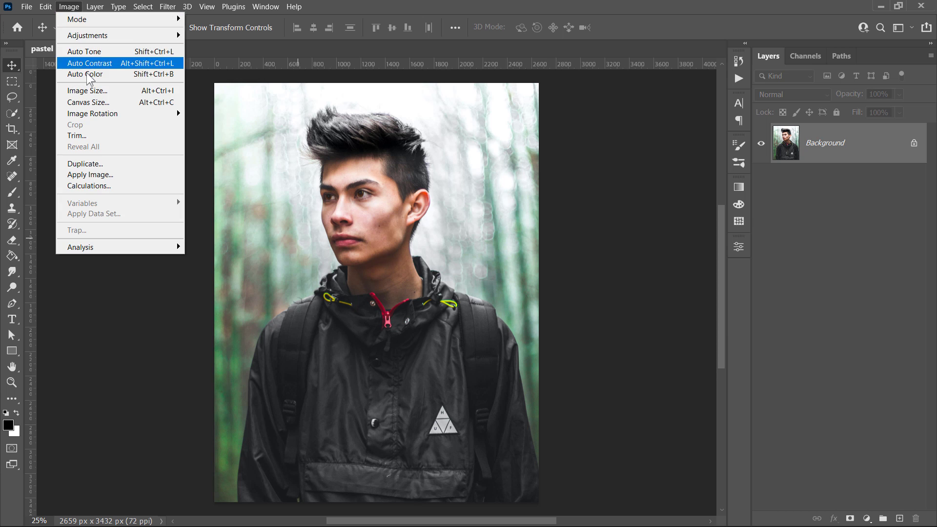
# Step: Check the pixel dimensions of the pastel painting portrait in Image Size without changing them
pyautogui.click(90, 89)
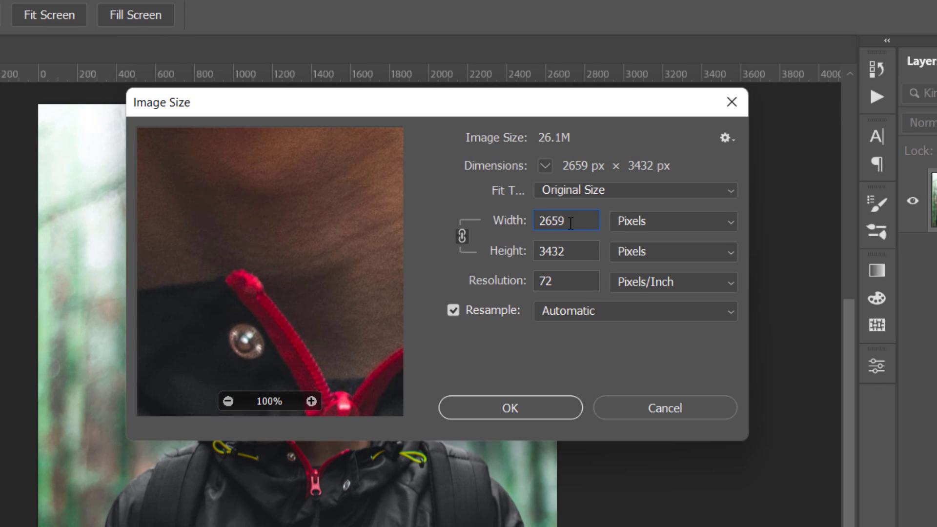
pyautogui.click(546, 157)
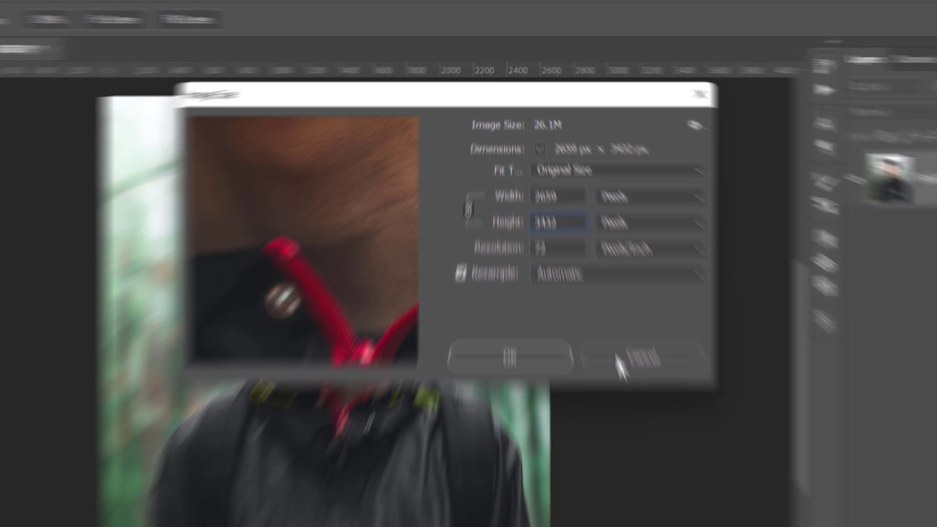
pyautogui.click(664, 408)
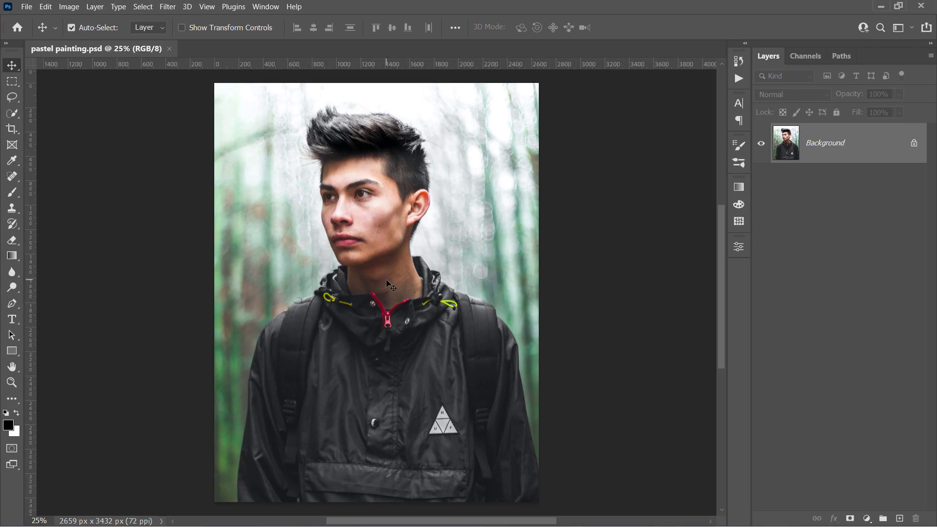
# Step: Activate the Art History Brush, go through the pastel tool presets and choose Pastel 2
pyautogui.click(13, 225)
pyautogui.click(54, 27)
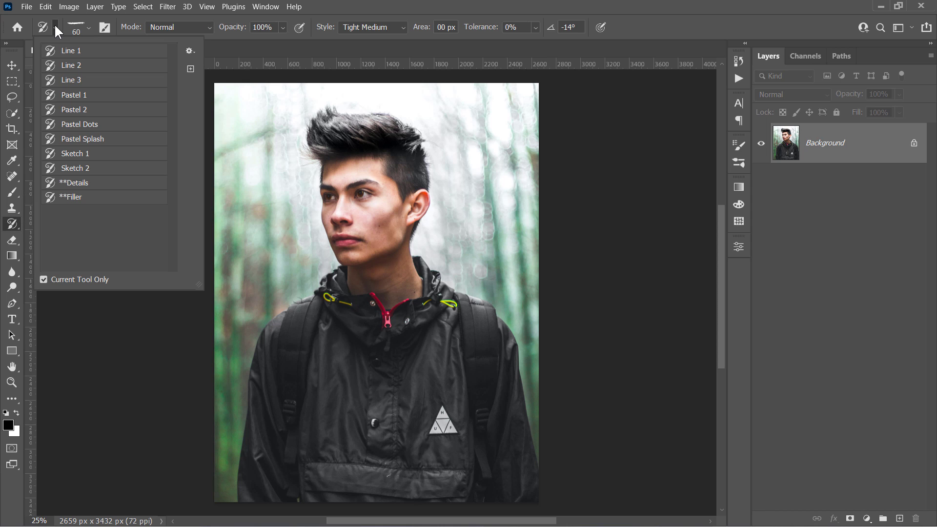
pyautogui.click(86, 94)
pyautogui.click(90, 111)
pyautogui.click(90, 125)
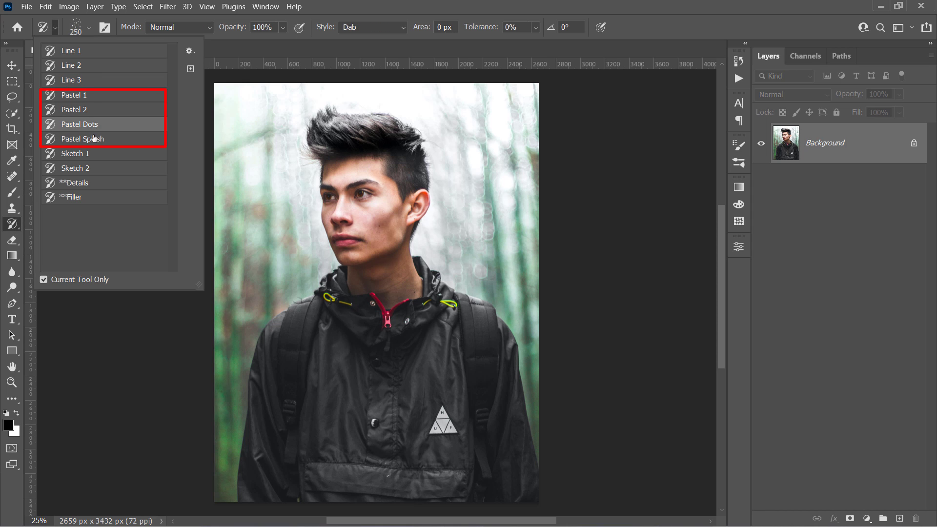
pyautogui.click(94, 140)
pyautogui.click(96, 113)
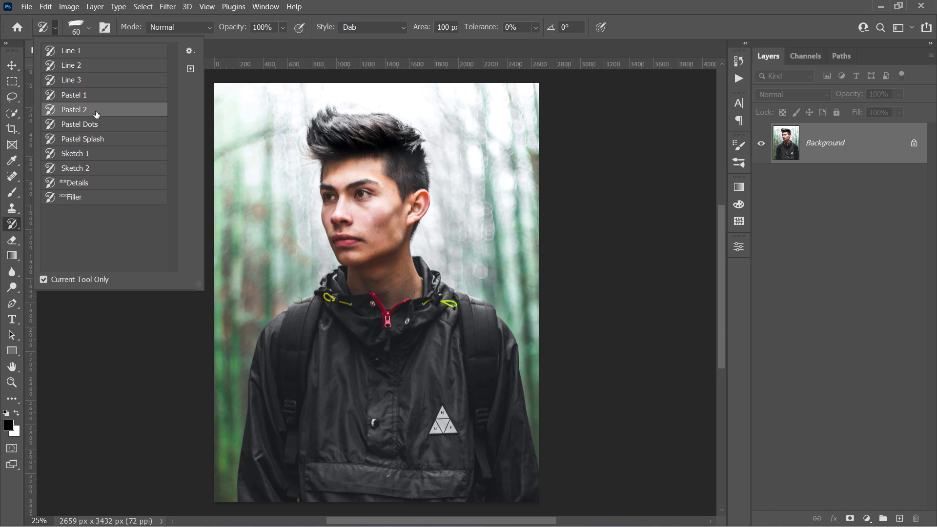
# Step: Add a white (ffffff) Solid Color fill layer above the portrait and create a blank layer on top of it
pyautogui.click(867, 520)
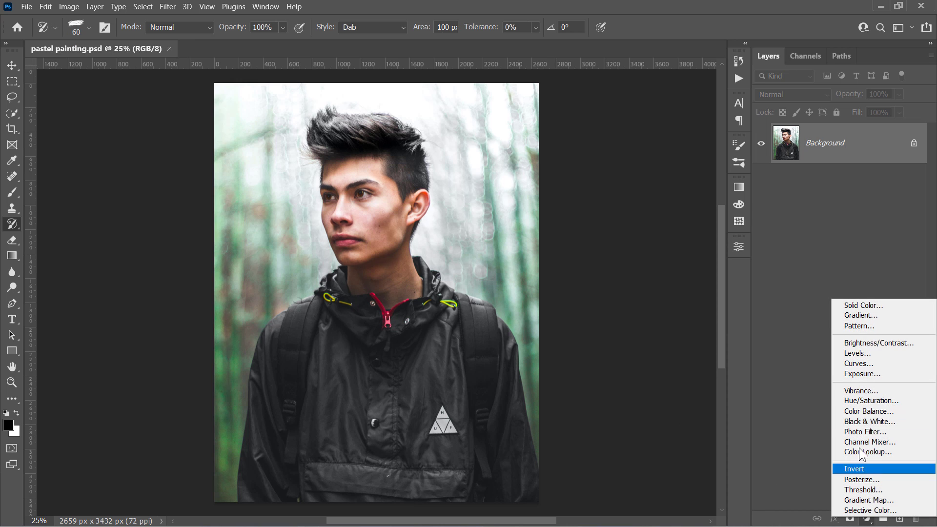
pyautogui.click(870, 303)
pyautogui.moveTo(575, 126); pyautogui.dragTo(566, 113)
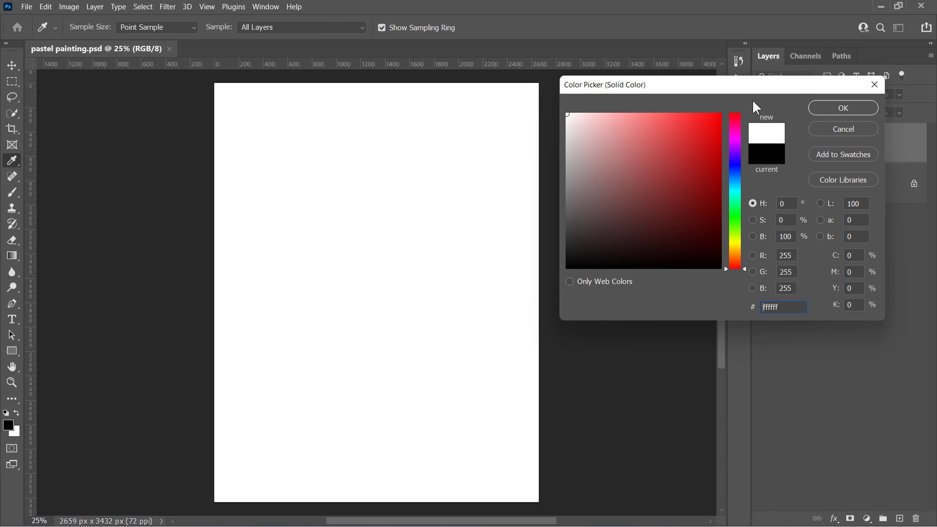
pyautogui.click(846, 109)
pyautogui.click(899, 519)
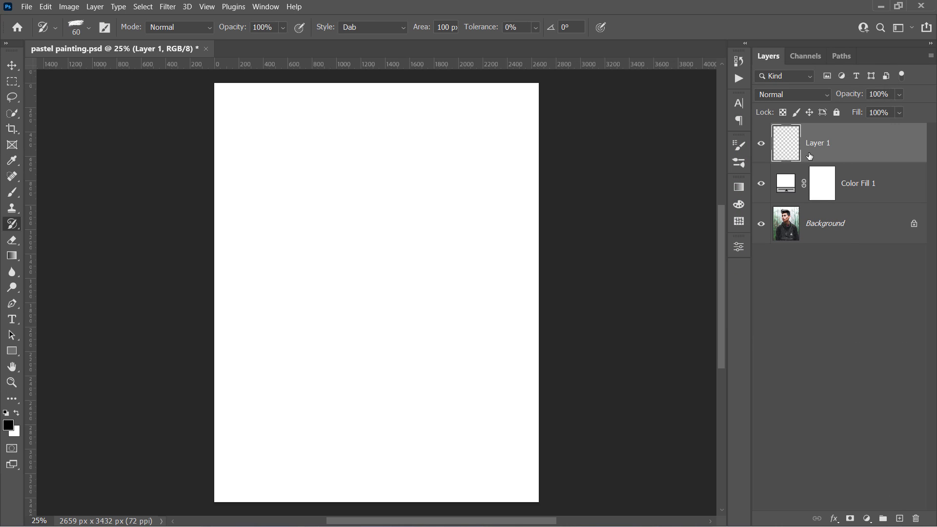
# Step: Set the brush size to 488 px and paint a rough first pass over the whole portrait
pyautogui.rightClick(263, 145)
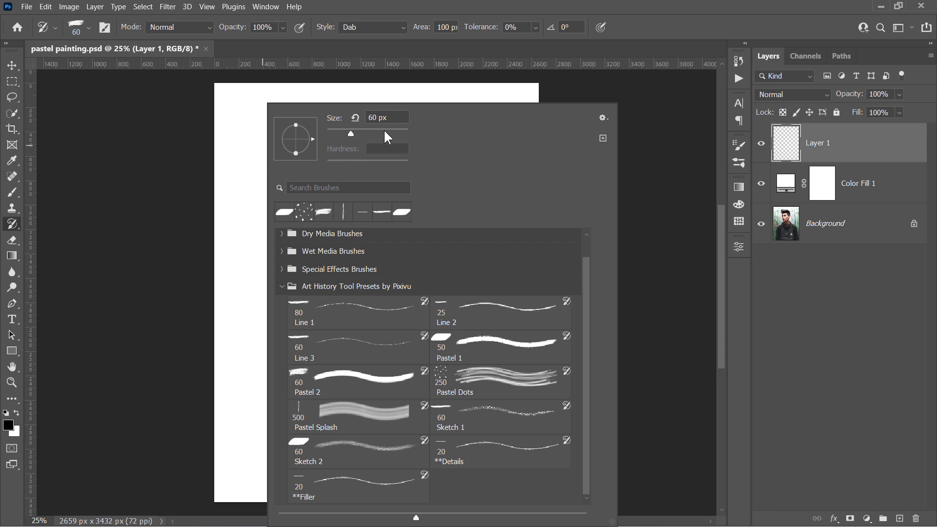
pyautogui.moveTo(398, 130); pyautogui.dragTo(400, 130)
pyautogui.moveTo(255, 131)
pyautogui.mouseDown()
pyautogui.moveTo(250, 93)
pyautogui.moveTo(235, 256)
pyautogui.moveTo(288, 244)
pyautogui.moveTo(435, 274)
pyautogui.moveTo(390, 439)
pyautogui.moveTo(268, 390)
pyautogui.moveTo(299, 351)
pyautogui.moveTo(371, 161)
pyautogui.mouseUp()
# Step: Reduce the brush size to 152 px and paint a more defined pass over the man and the background
pyautogui.rightClick(399, 103)
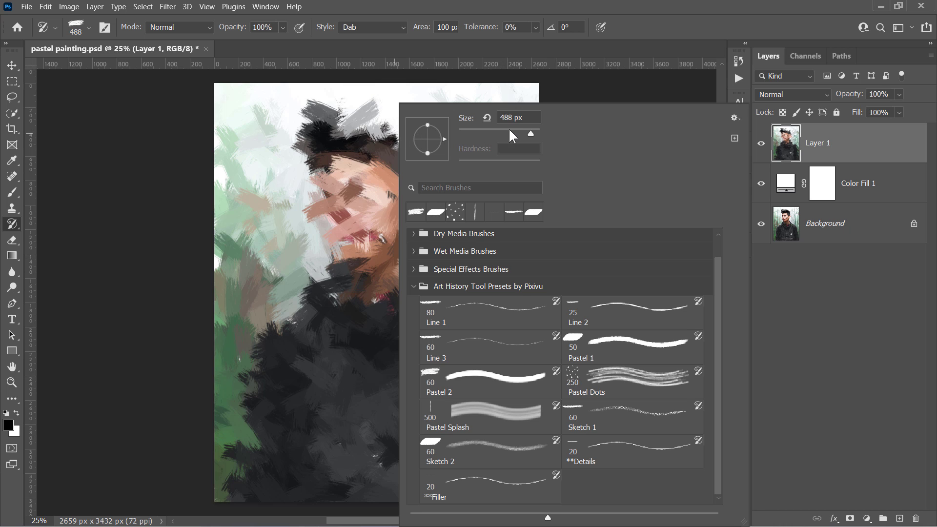
pyautogui.moveTo(509, 130); pyautogui.dragTo(511, 130)
pyautogui.moveTo(341, 119)
pyautogui.mouseDown()
pyautogui.moveTo(318, 161)
pyautogui.moveTo(395, 129)
pyautogui.moveTo(415, 186)
pyautogui.moveTo(370, 224)
pyautogui.moveTo(417, 204)
pyautogui.mouseUp()
pyautogui.moveTo(280, 334)
pyautogui.mouseDown()
pyautogui.moveTo(355, 292)
pyautogui.moveTo(480, 195)
pyautogui.moveTo(506, 344)
pyautogui.moveTo(425, 493)
pyautogui.moveTo(359, 161)
pyautogui.moveTo(304, 98)
pyautogui.mouseUp()
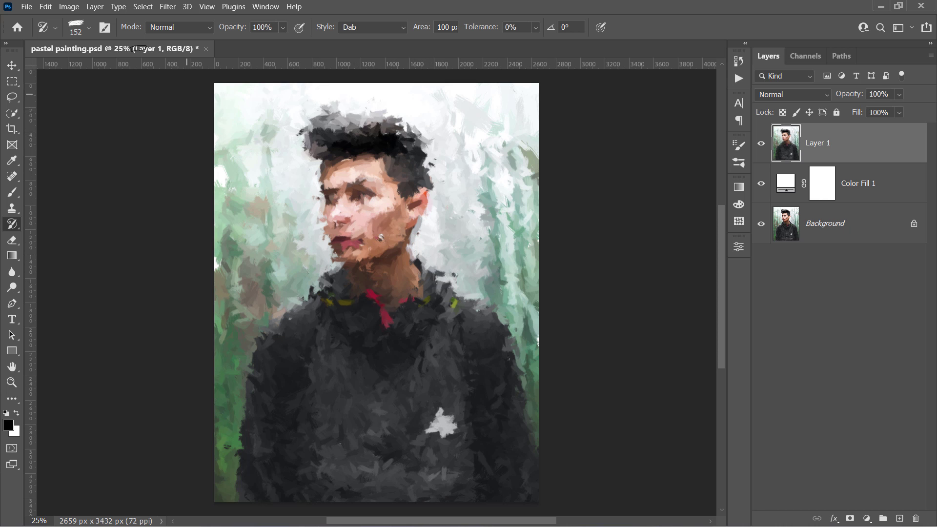
# Step: Switch to the Pastel 1 preset at 50 px and paint finer strokes over the hair, face and jacket
pyautogui.click(56, 26)
pyautogui.click(85, 98)
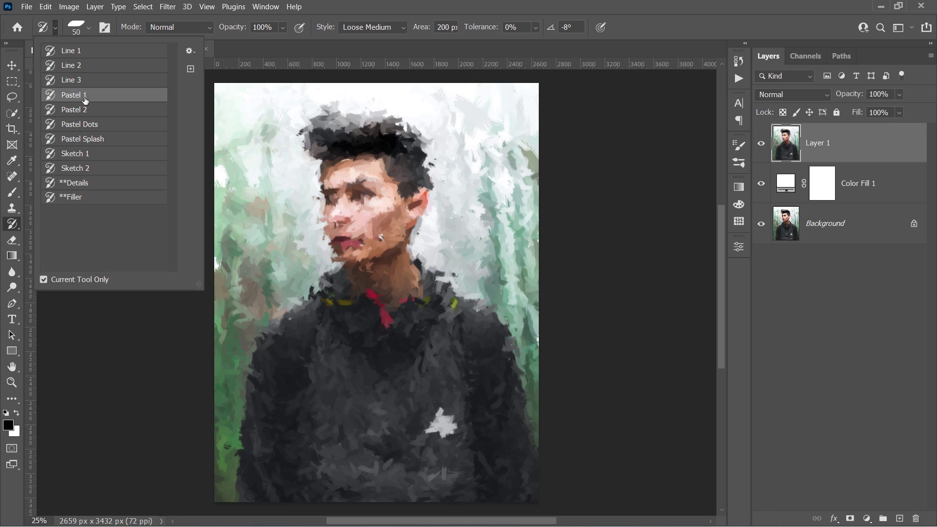
pyautogui.moveTo(383, 147)
pyautogui.mouseDown()
pyautogui.moveTo(343, 151)
pyautogui.moveTo(323, 133)
pyautogui.moveTo(408, 151)
pyautogui.moveTo(425, 185)
pyautogui.moveTo(394, 294)
pyautogui.moveTo(497, 341)
pyautogui.moveTo(500, 455)
pyautogui.moveTo(441, 450)
pyautogui.moveTo(432, 461)
pyautogui.moveTo(369, 417)
pyautogui.moveTo(397, 283)
pyautogui.moveTo(348, 273)
pyautogui.moveTo(275, 337)
pyautogui.moveTo(257, 411)
pyautogui.moveTo(316, 482)
pyautogui.moveTo(365, 451)
pyautogui.moveTo(429, 492)
pyautogui.moveTo(315, 228)
pyautogui.moveTo(337, 166)
pyautogui.moveTo(354, 205)
pyautogui.moveTo(417, 199)
pyautogui.moveTo(371, 252)
pyautogui.moveTo(314, 197)
pyautogui.moveTo(215, 180)
pyautogui.moveTo(219, 311)
pyautogui.moveTo(524, 115)
pyautogui.moveTo(298, 204)
pyautogui.moveTo(381, 320)
pyautogui.moveTo(304, 324)
pyautogui.moveTo(271, 306)
pyautogui.mouseUp()
# Step: Switch to the **Details preset and paint back fine detail on the face, collar and red zipper
pyautogui.click(55, 26)
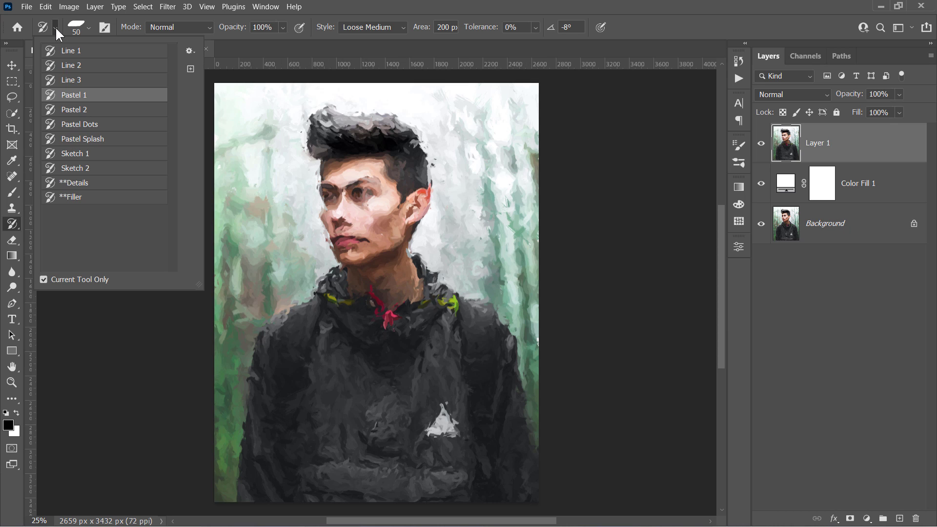
pyautogui.click(76, 185)
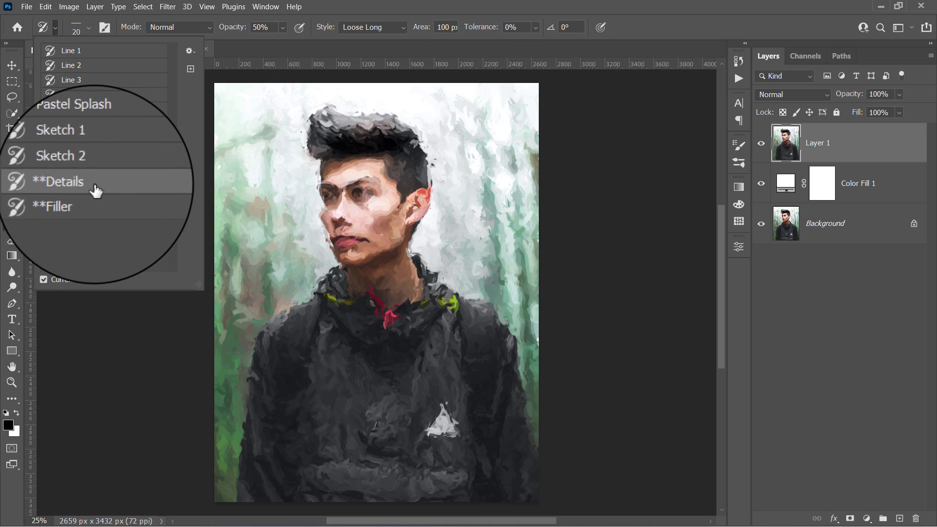
pyautogui.press('Return')
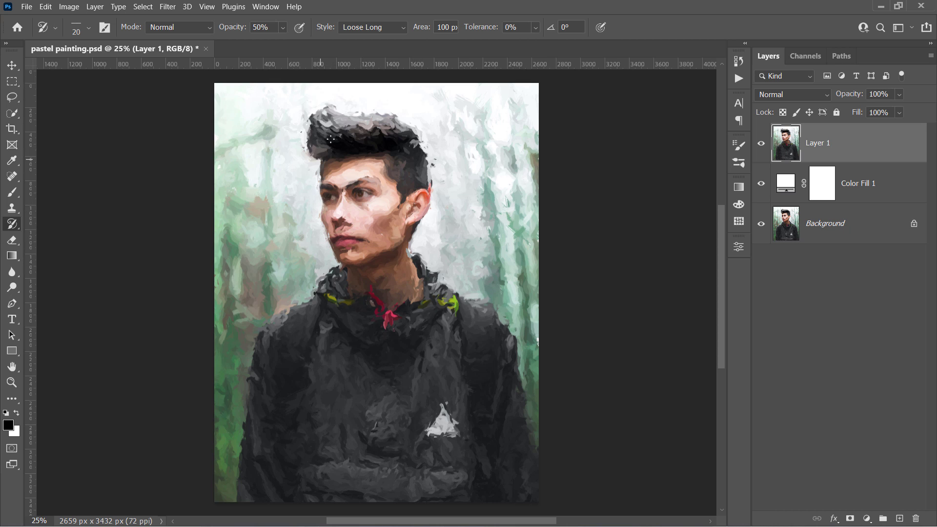
pyautogui.moveTo(465, 320); pyautogui.dragTo(359, 310)
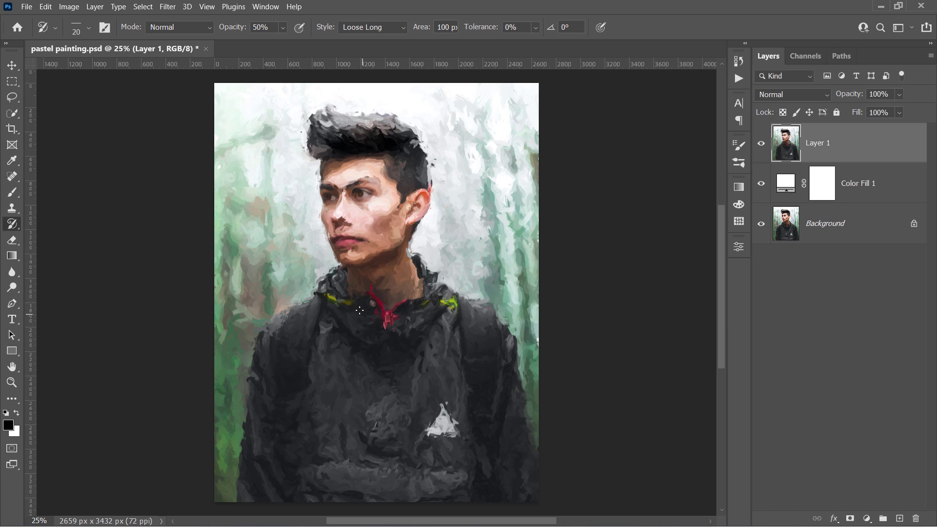
pyautogui.scroll(2, 350, 198)
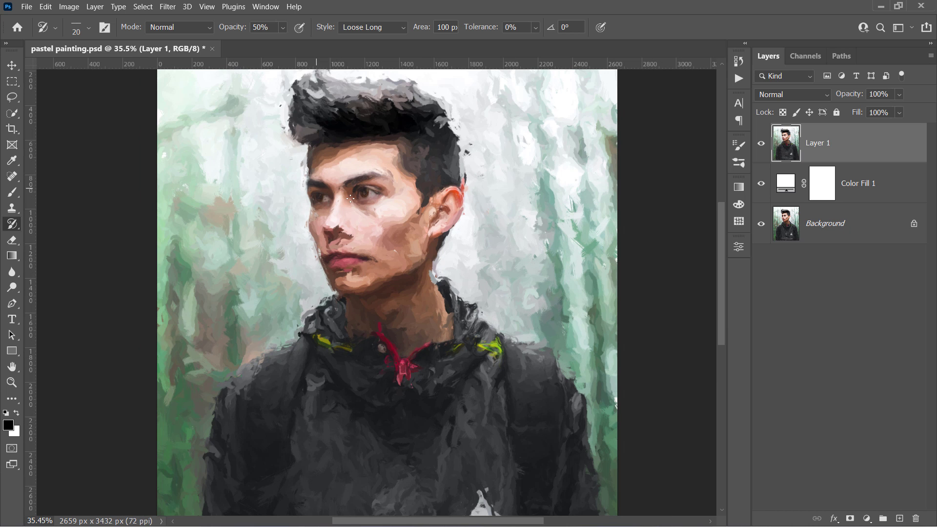
# Step: Scatter paint dots over the hair, face and jacket with the Pastel Dots preset, enlarging the brush to 611 px
pyautogui.click(56, 27)
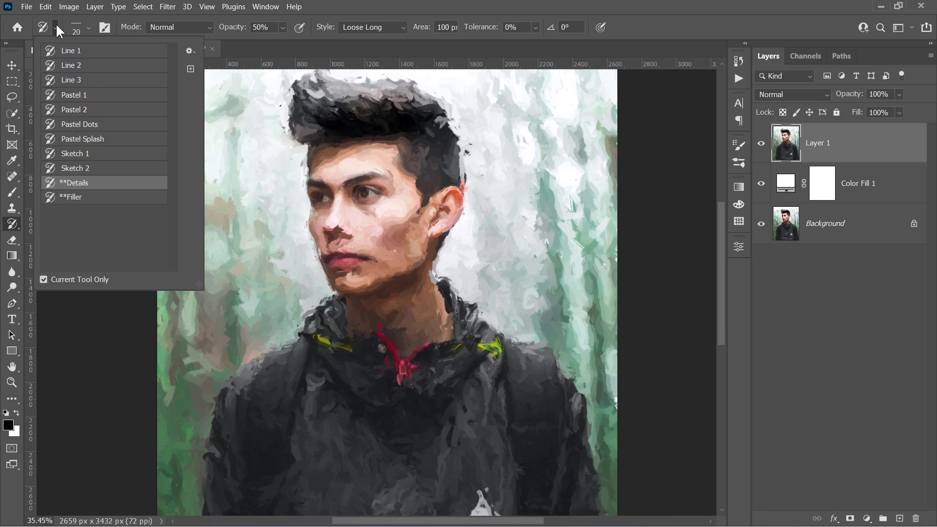
pyautogui.click(82, 125)
pyautogui.press('Return')
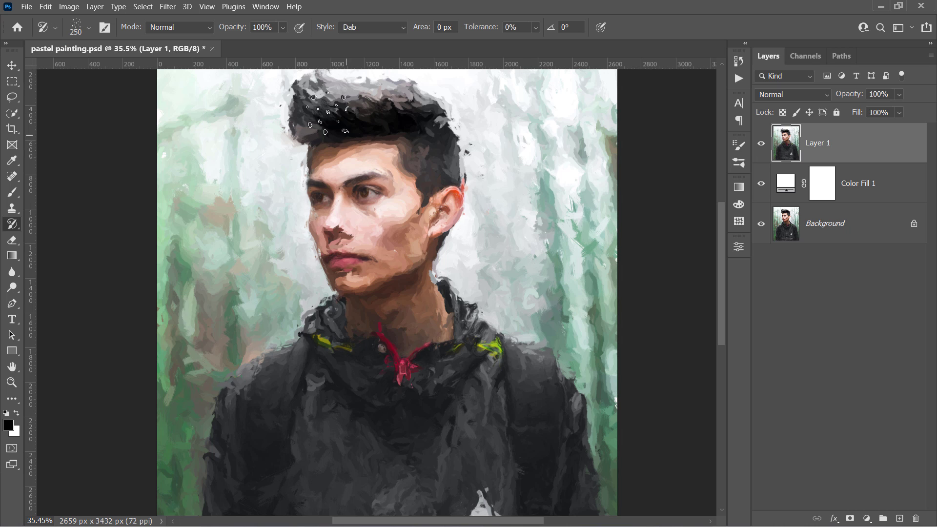
pyautogui.moveTo(428, 114)
pyautogui.mouseDown()
pyautogui.moveTo(457, 181)
pyautogui.moveTo(428, 295)
pyautogui.mouseUp()
pyautogui.scroll(-2, 276, 361)
pyautogui.scroll(1, 276, 371)
pyautogui.keyDown('alt'); pyautogui.rightClick(234, 217); pyautogui.keyUp('alt')
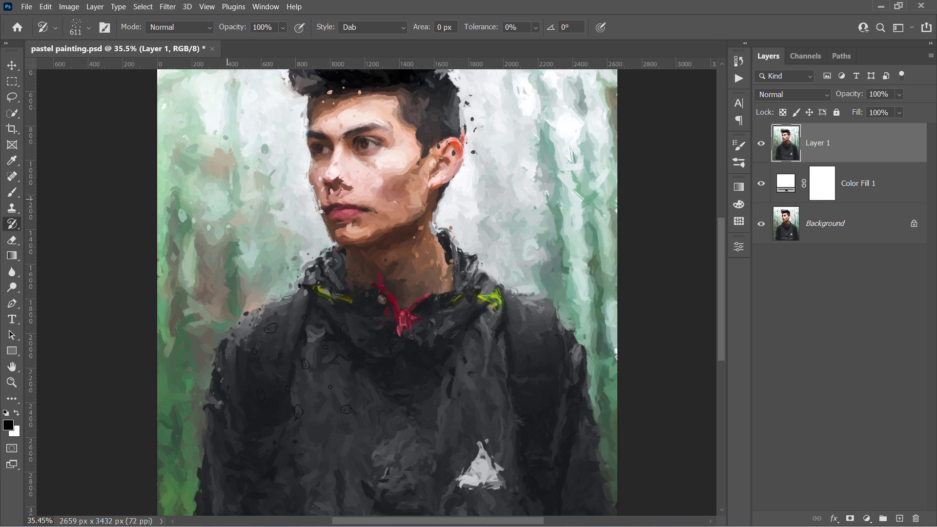
pyautogui.keyDown('alt'); pyautogui.scroll(-3, 463, 268); pyautogui.keyUp('alt')
# Step: Add vertical streaks around the hair and shoulders with the Pastel Splash preset at 964 px, and toggle Layer 1's visibility to check the painting
pyautogui.click(56, 28)
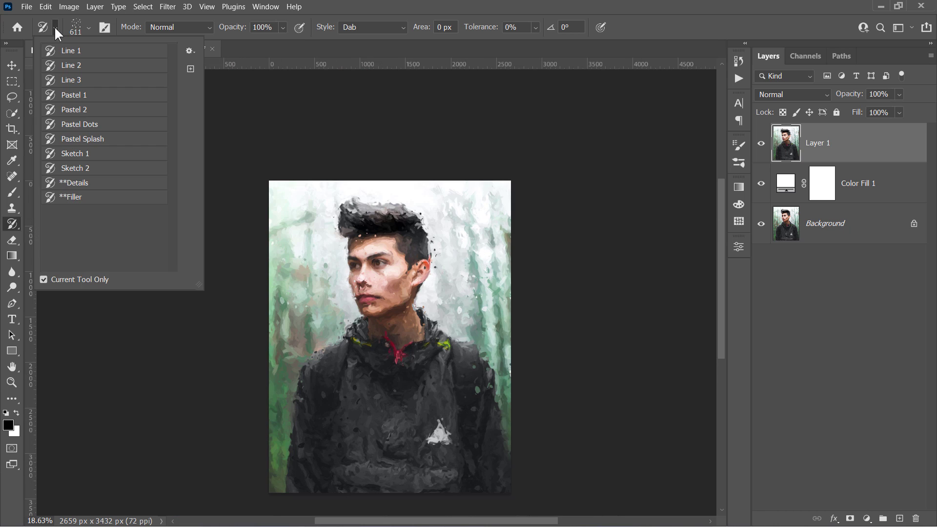
pyautogui.click(81, 140)
pyautogui.press('Return')
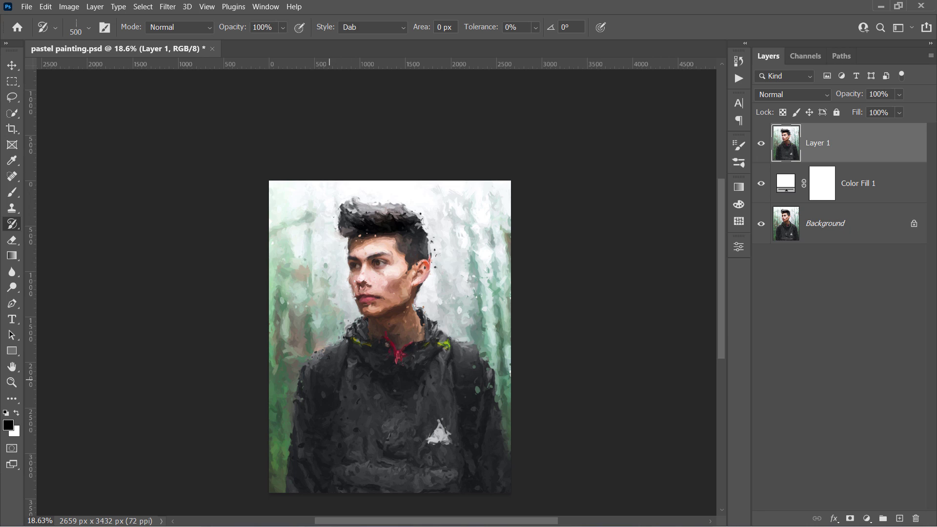
pyautogui.moveTo(410, 415); pyautogui.dragTo(425, 416)
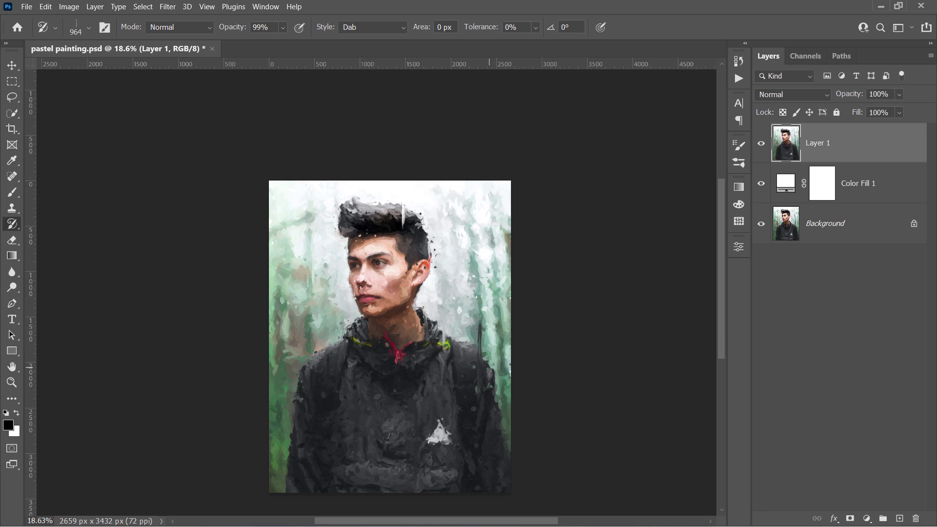
pyautogui.click(492, 260)
pyautogui.click(279, 259)
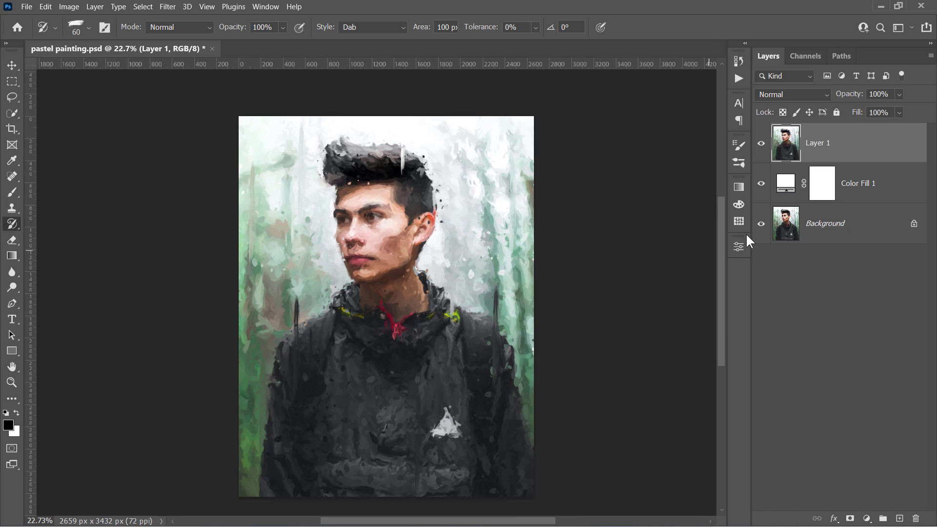
pyautogui.click(763, 144)
pyautogui.click(764, 145)
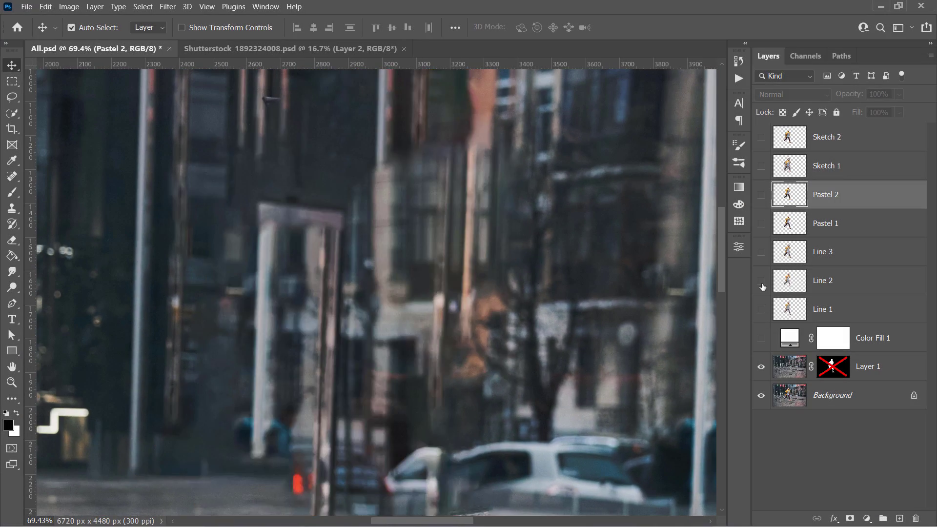
# Step: Examine the Line 2, Pastel 1 and Pastel 2 painting layers in All.psd by showing and hiding each one
pyautogui.click(761, 282)
pyautogui.moveTo(376, 379); pyautogui.dragTo(377, 147)
pyautogui.moveTo(375, 281); pyautogui.dragTo(347, 178)
pyautogui.moveTo(481, 232); pyautogui.dragTo(475, 454)
pyautogui.scroll(-7, 405, 332)
pyautogui.scroll(-2, 398, 397)
pyautogui.click(761, 281)
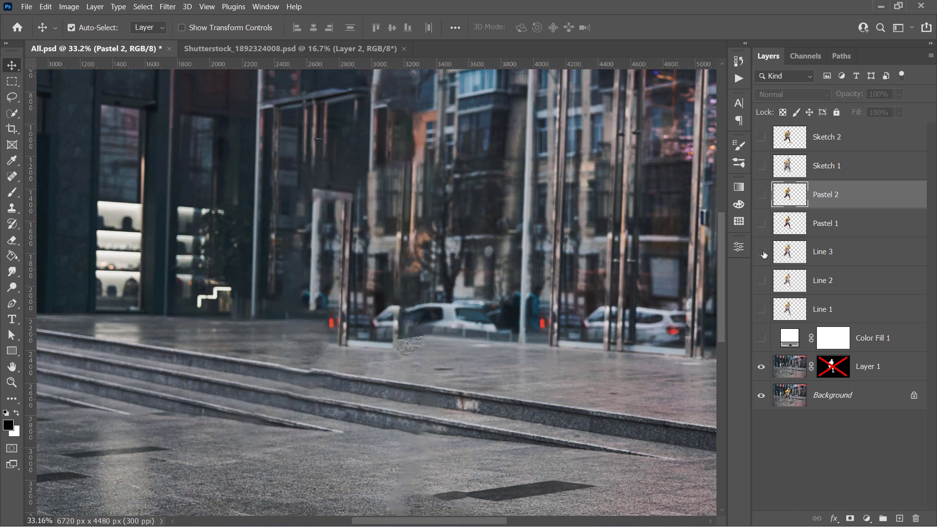
pyautogui.click(761, 222)
pyautogui.click(761, 224)
pyautogui.click(760, 195)
pyautogui.click(760, 195)
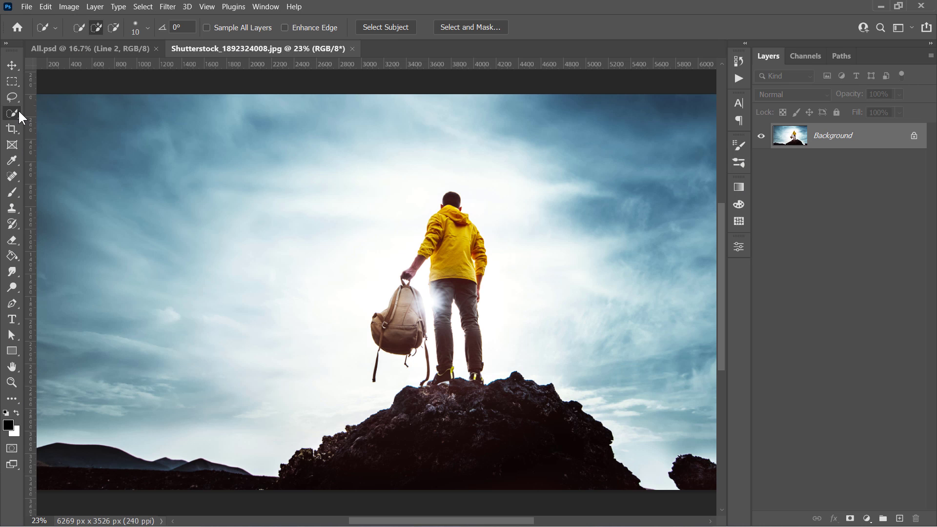
# Step: Select the man and his backpack with the Quick Selection tool and copy them to a new layer
pyautogui.moveTo(456, 244); pyautogui.dragTo(439, 321)
pyautogui.hotkey('ctrl', 'd')
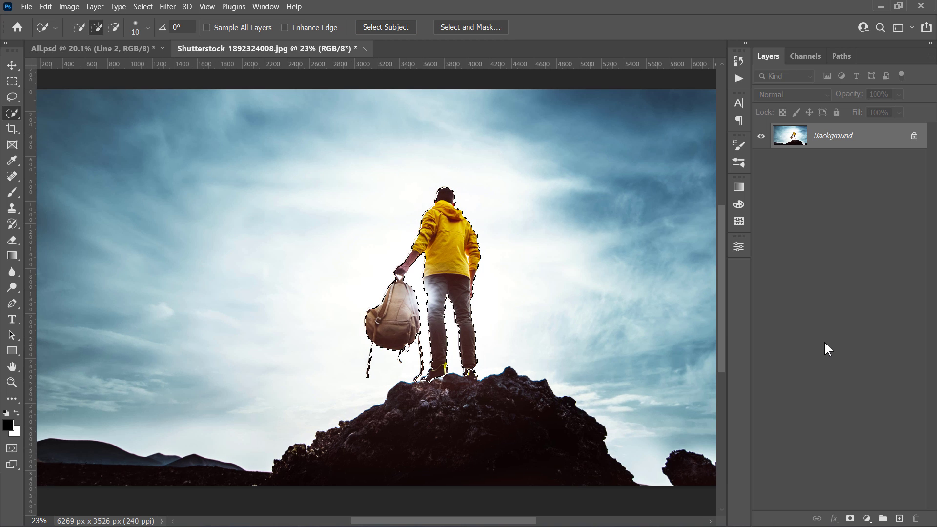
pyautogui.hotkey('ctrl', 'j')
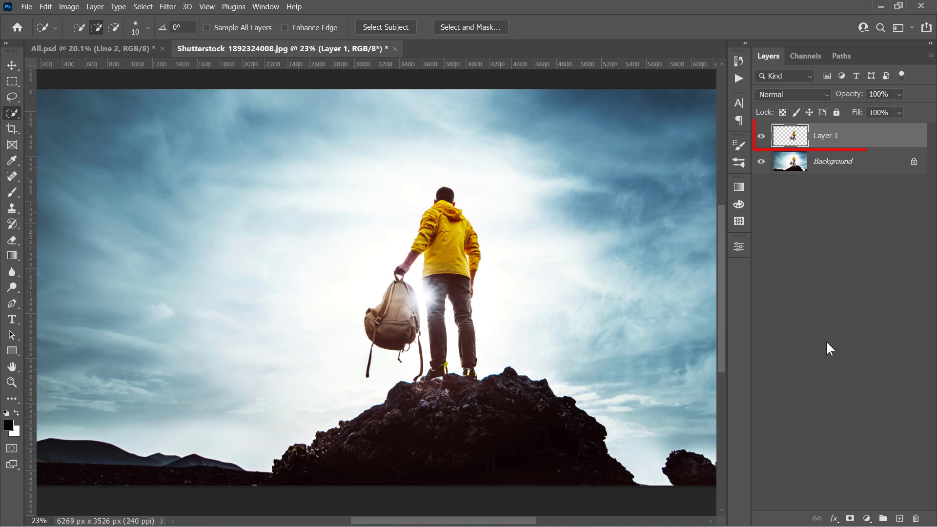
# Step: Hide Layer 1 and load its outline as a selection on the Background layer
pyautogui.click(761, 140)
pyautogui.press('ctrl')
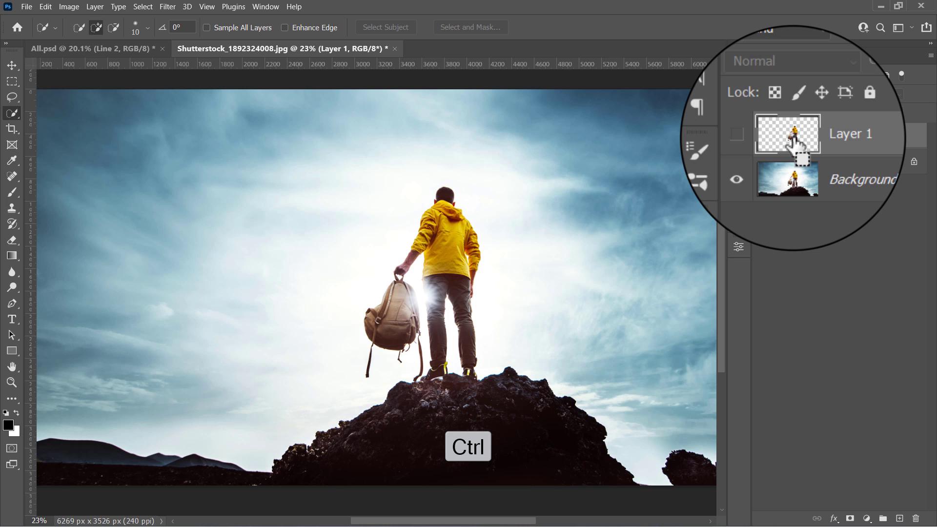
pyautogui.keyDown('ctrl'); pyautogui.click(793, 140); pyautogui.keyUp('ctrl')
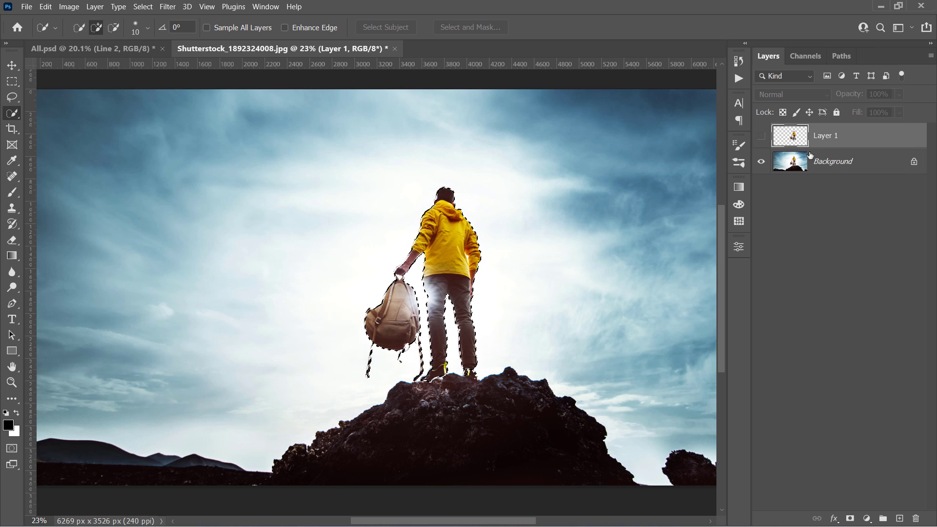
pyautogui.click(810, 155)
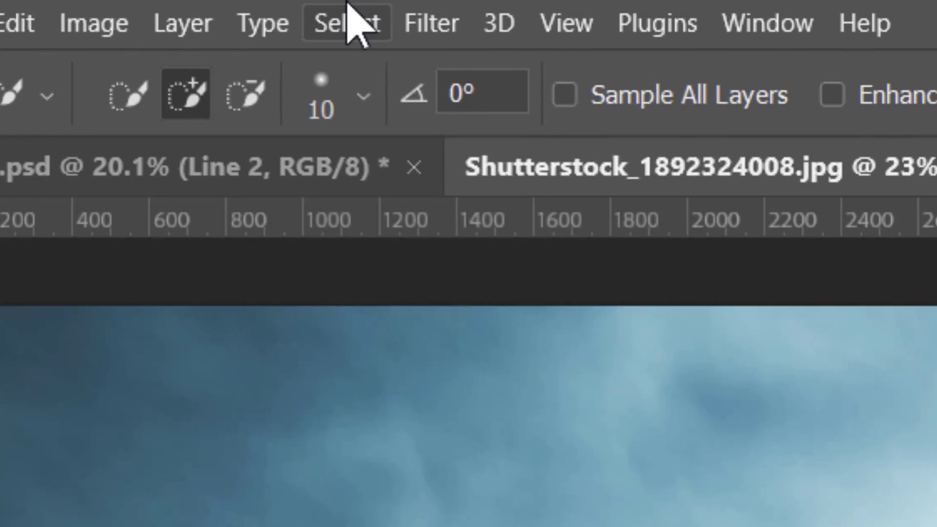
# Step: Expand the selection around the man and backpack by 30 pixels
pyautogui.click(348, 23)
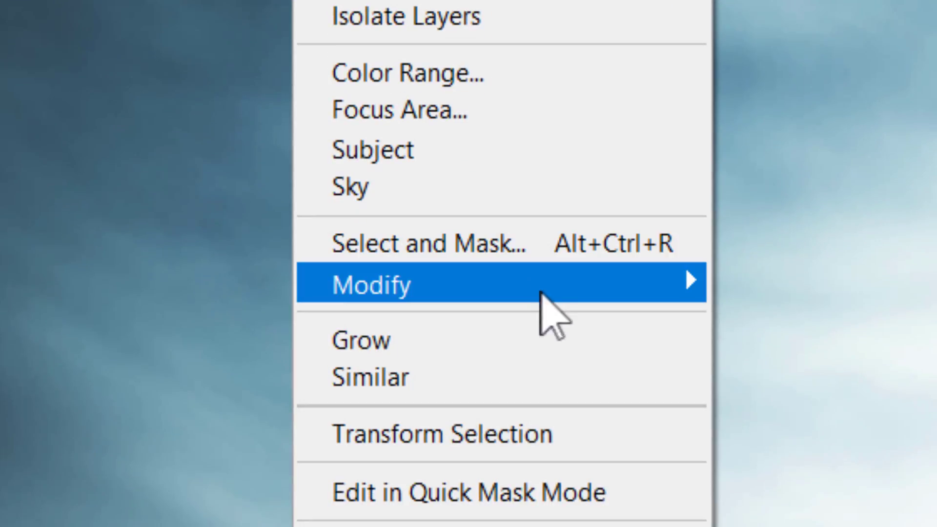
pyautogui.moveTo(539, 293)
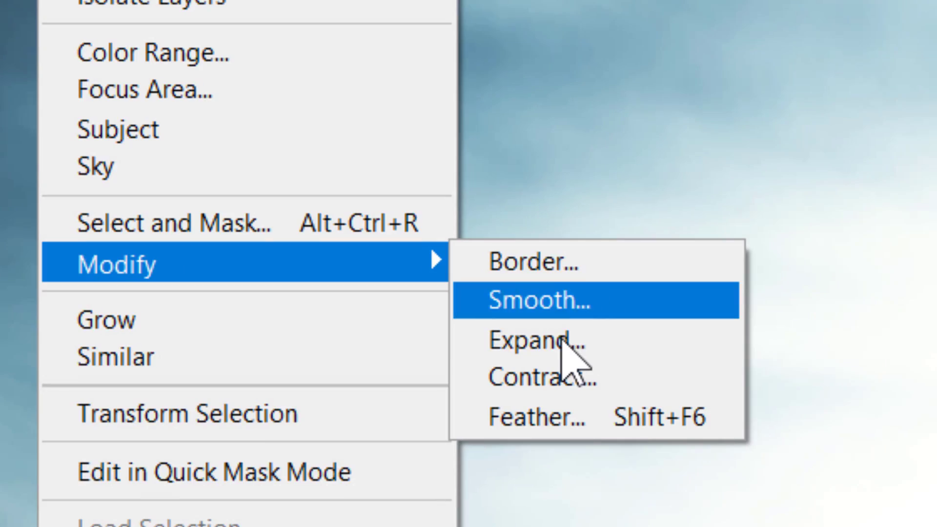
pyautogui.click(561, 341)
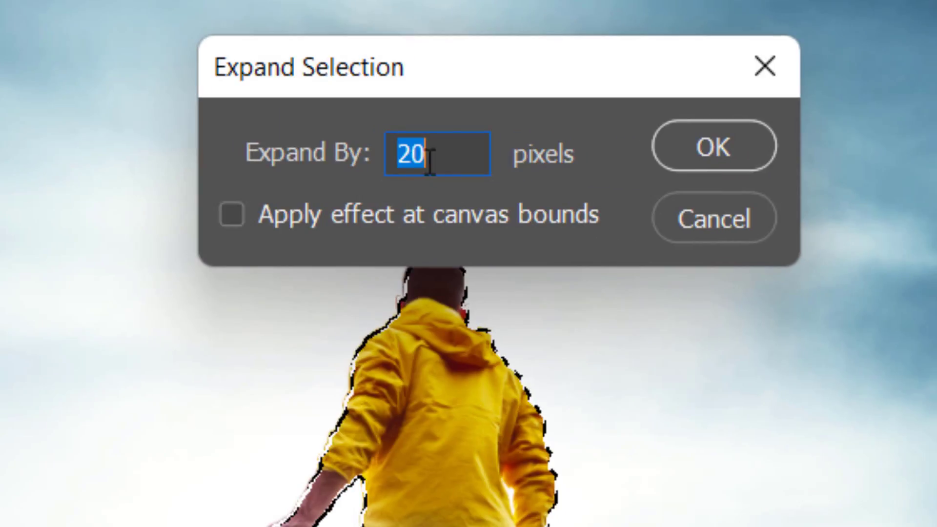
pyautogui.write('30')
pyautogui.click(676, 151)
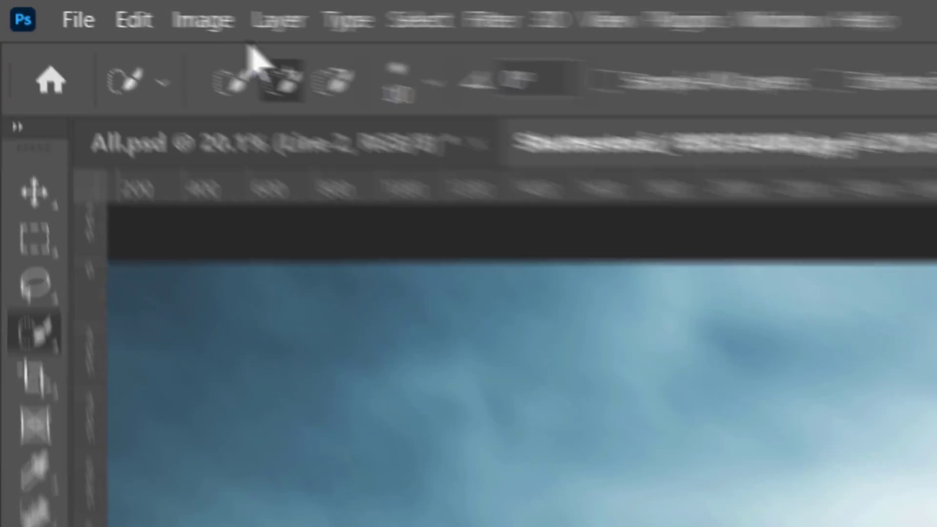
# Step: Fill the expanded selection on the Background layer with Content-Aware to remove the man and backpack, and deselect
pyautogui.click(46, 7)
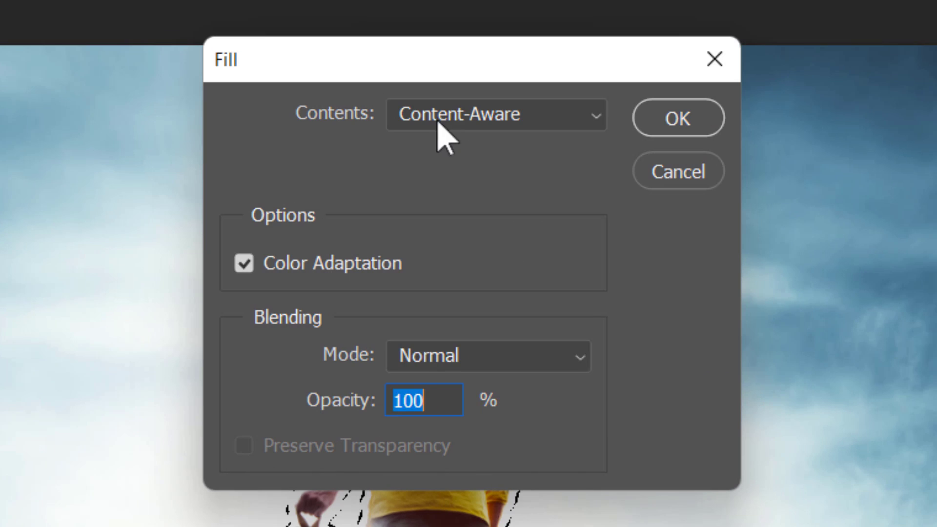
pyautogui.click(441, 123)
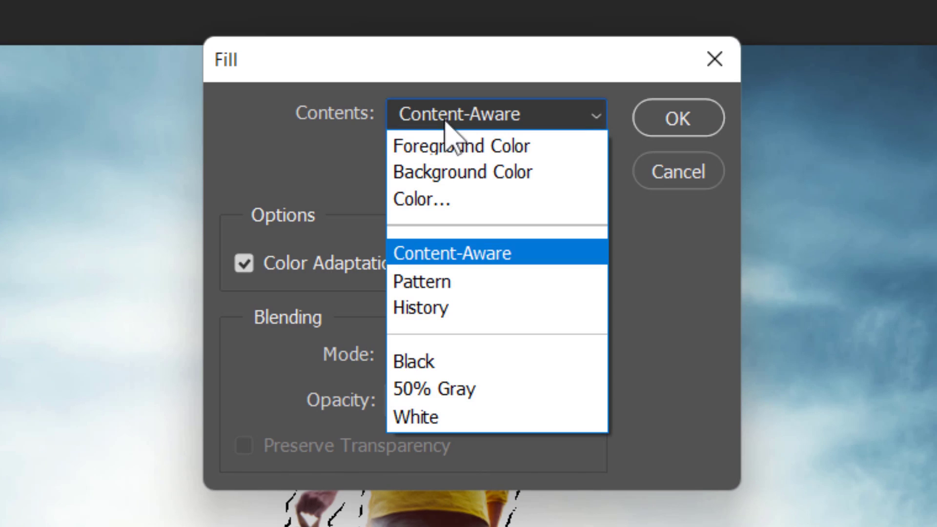
pyautogui.click(472, 252)
pyautogui.click(661, 123)
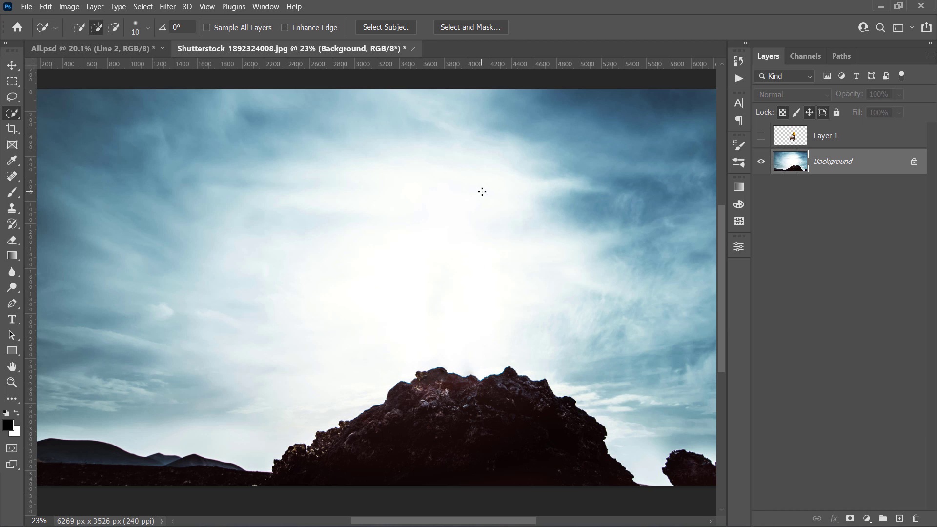
# Step: Activate the Art History Brush tool with the Line 1 preset
pyautogui.click(12, 224)
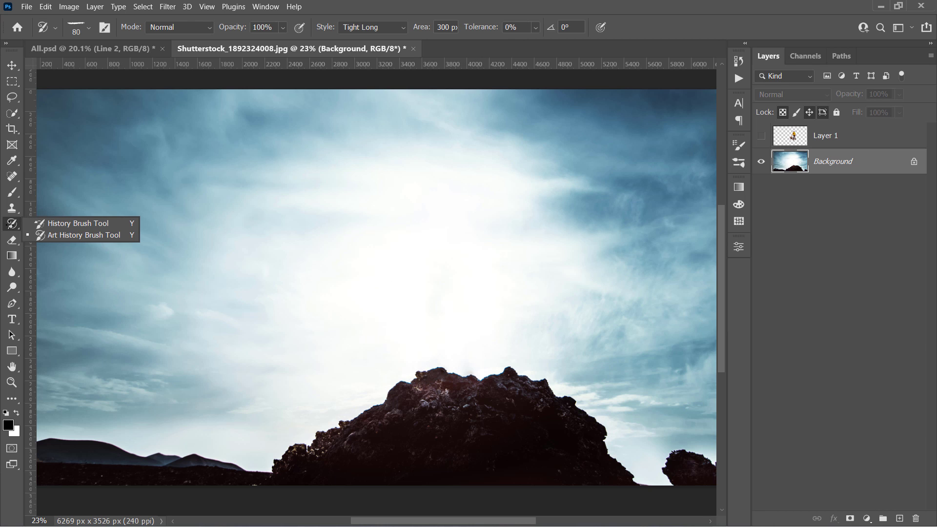
pyautogui.click(54, 233)
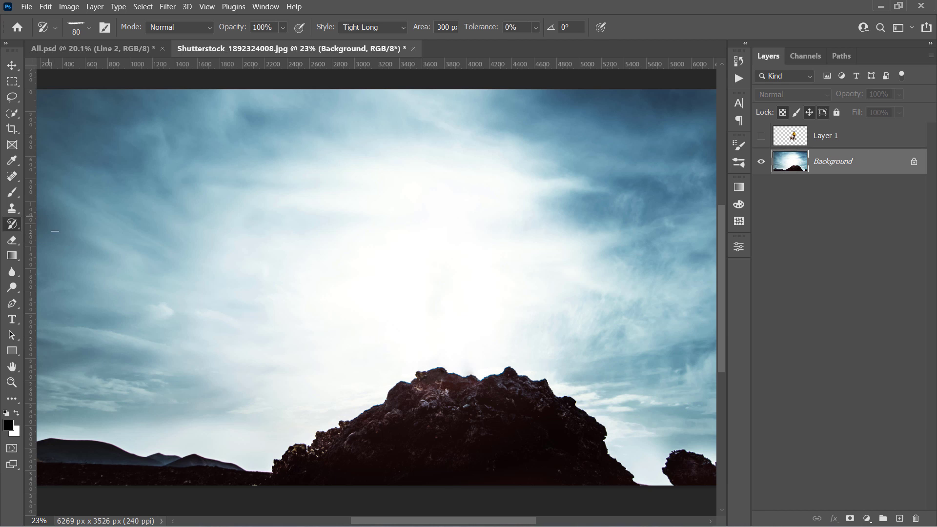
pyautogui.click(56, 27)
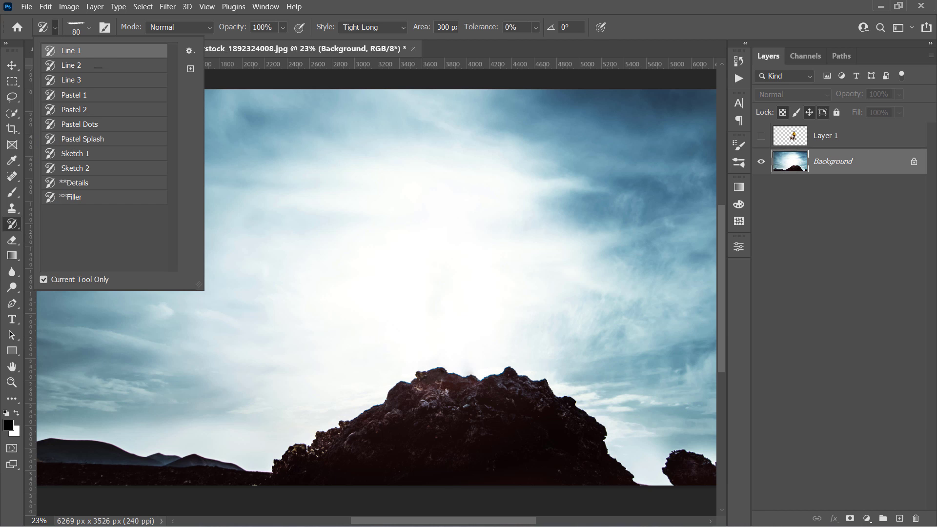
pyautogui.press('Return')
# Step: Add a new layer above the Background and load the outline of Layer 1 as a selection
pyautogui.click(899, 520)
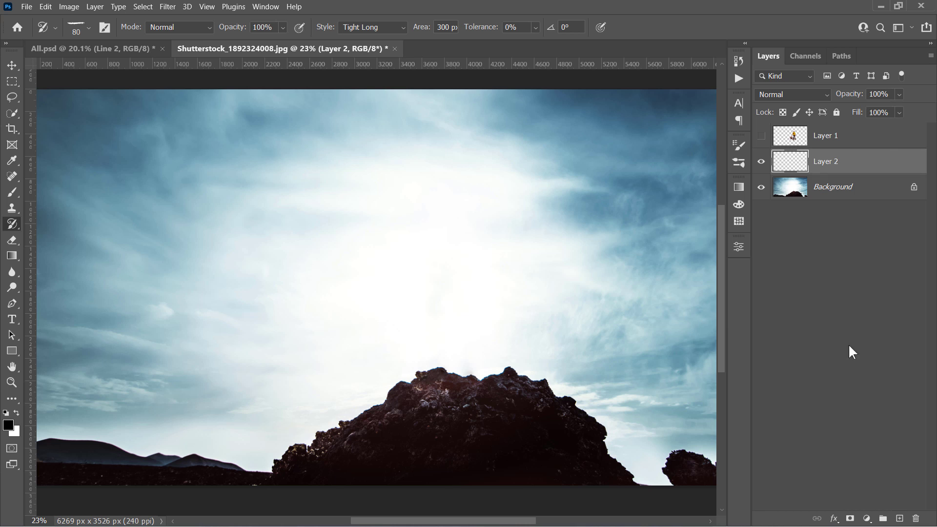
pyautogui.keyDown('ctrl'); pyautogui.click(792, 139); pyautogui.keyUp('ctrl')
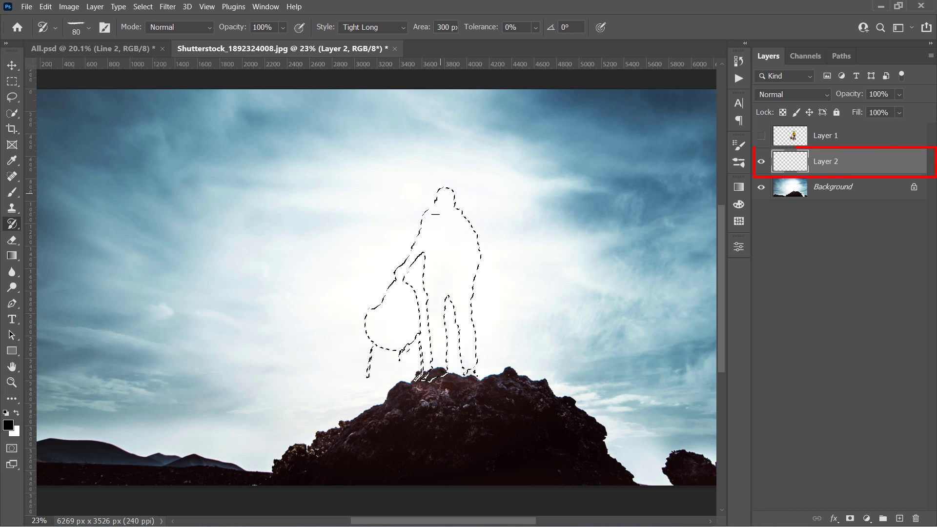
# Step: Paint the man and backpack inside the selection on Layer 2 with the Line 1 brush, and deselect
pyautogui.moveTo(435, 214)
pyautogui.mouseDown()
pyautogui.moveTo(386, 322)
pyautogui.moveTo(443, 227)
pyautogui.moveTo(475, 257)
pyautogui.moveTo(463, 354)
pyautogui.moveTo(465, 224)
pyautogui.moveTo(443, 271)
pyautogui.moveTo(458, 293)
pyautogui.mouseUp()
pyautogui.scroll(3, 458, 293)
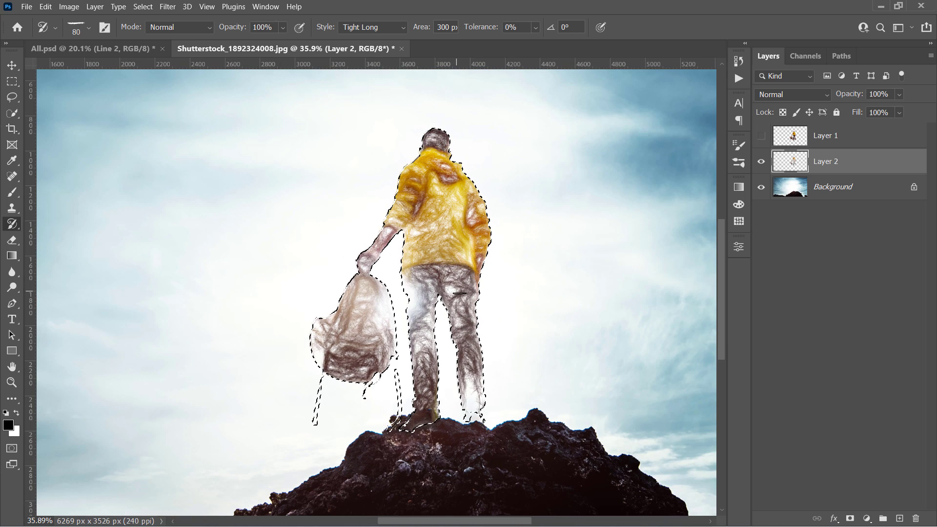
pyautogui.hotkey('ctrl', 'd')
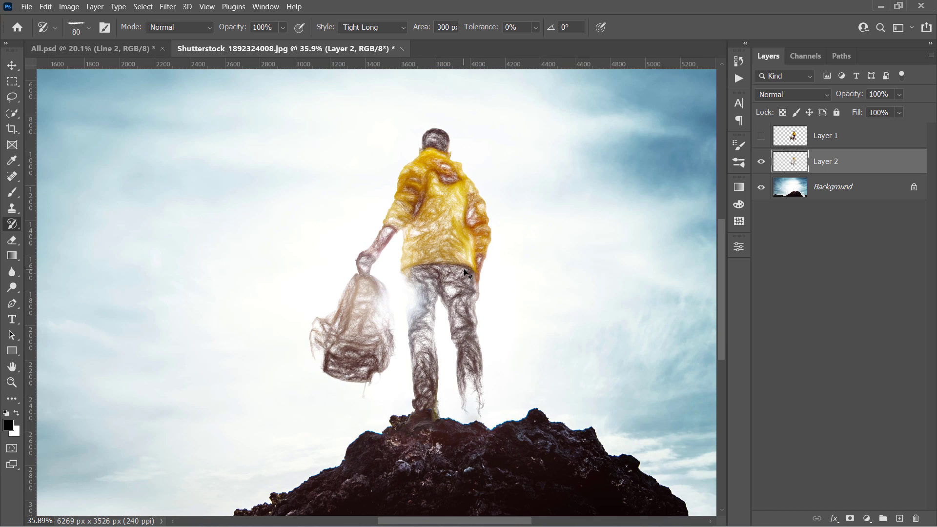
# Step: Undo the deselection and all Line 1 brush strokes on Layer 2
pyautogui.hotkey('ctrl', 'z')
pyautogui.hotkey('ctrl', 'z')
pyautogui.hotkey('ctrl', 'z')
pyautogui.hotkey('ctrl', 'z')
pyautogui.hotkey('ctrl', 'z')
pyautogui.hotkey('ctrl', 'z')
pyautogui.hotkey('ctrl', 'z')
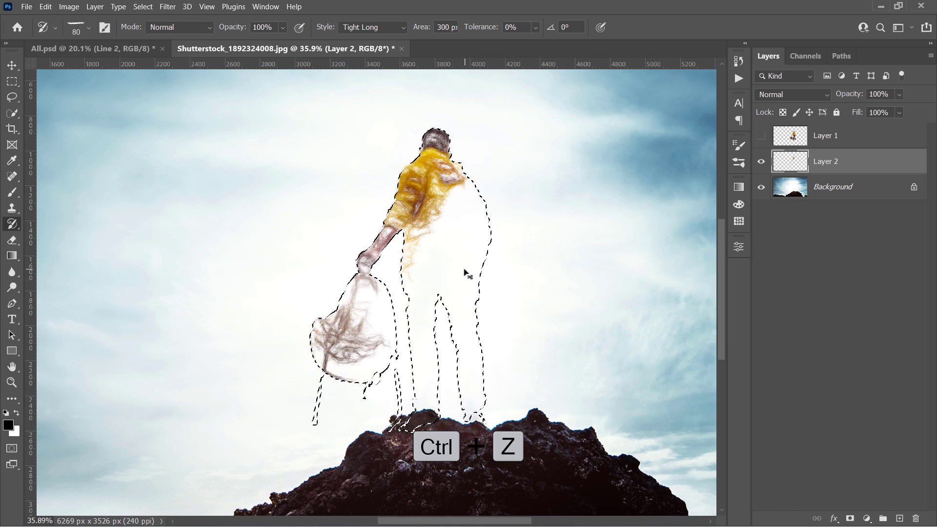
# Step: Paint the man and backpack inside the selection on Layer 2 with the Line 2 preset, and deselect
pyautogui.click(55, 28)
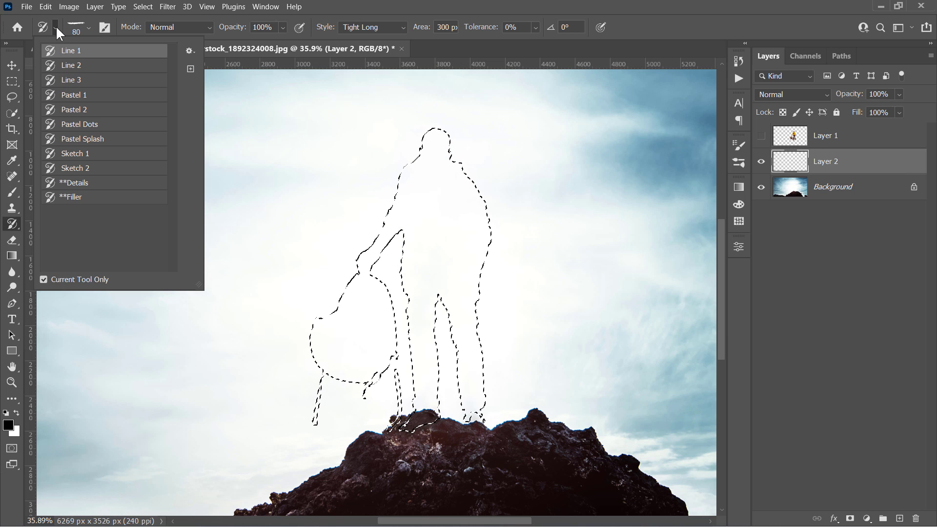
pyautogui.click(84, 66)
pyautogui.moveTo(436, 138)
pyautogui.mouseDown()
pyautogui.moveTo(397, 219)
pyautogui.moveTo(370, 332)
pyautogui.moveTo(477, 234)
pyautogui.moveTo(476, 367)
pyautogui.moveTo(422, 289)
pyautogui.moveTo(410, 405)
pyautogui.moveTo(437, 135)
pyautogui.mouseUp()
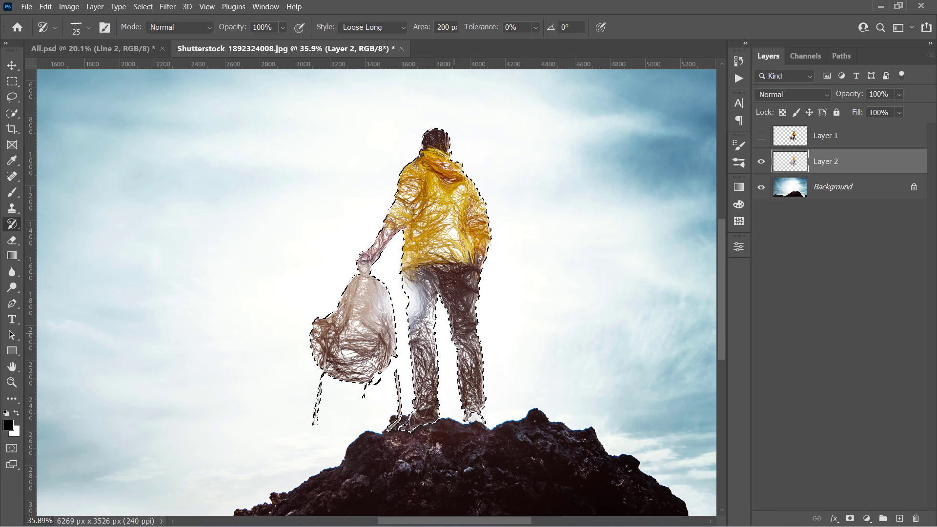
pyautogui.hotkey('ctrl', 'd')
# Step: Compare the painted result with the original photo by switching repeatedly to the opening history snapshot and back
pyautogui.scroll(1, 449, 326)
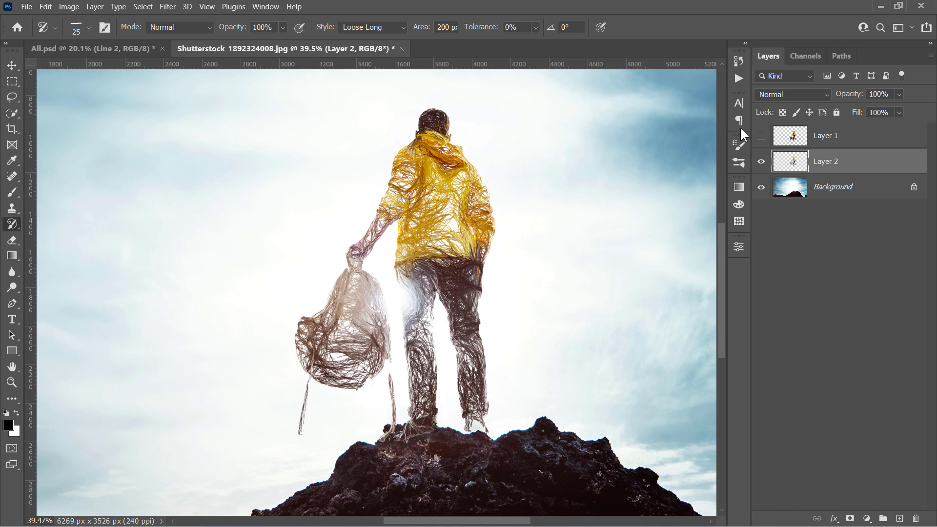
pyautogui.click(739, 62)
pyautogui.click(575, 77)
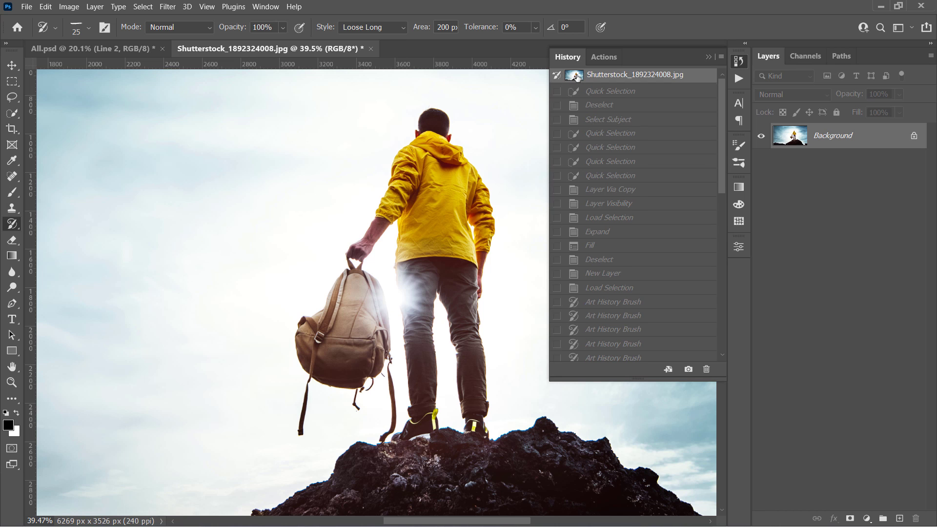
pyautogui.hotkey('ctrl', 'z')
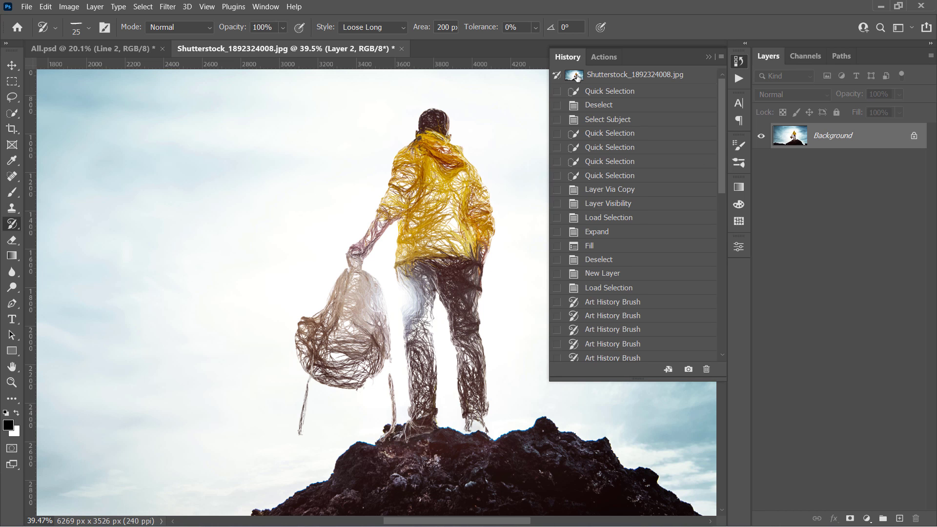
pyautogui.click(576, 76)
pyautogui.hotkey('ctrl', 'z')
pyautogui.click(576, 76)
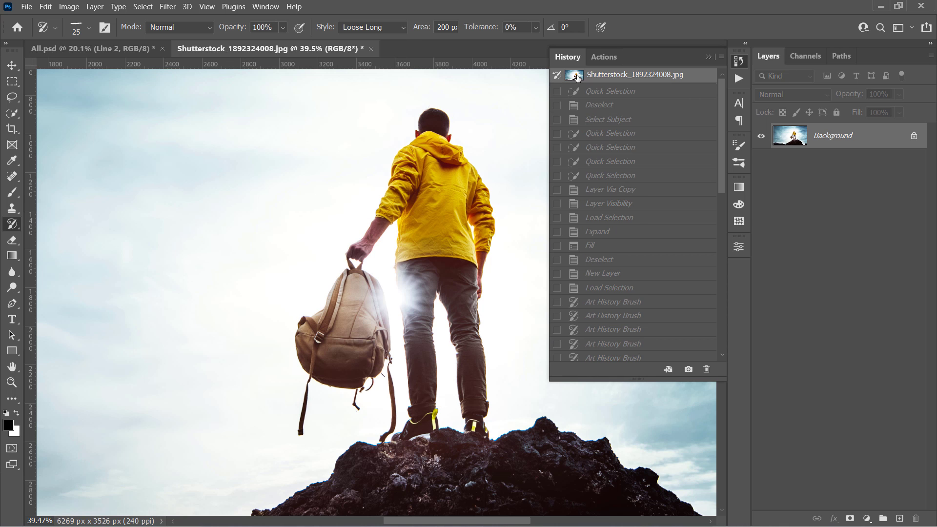
pyautogui.hotkey('ctrl', 'z')
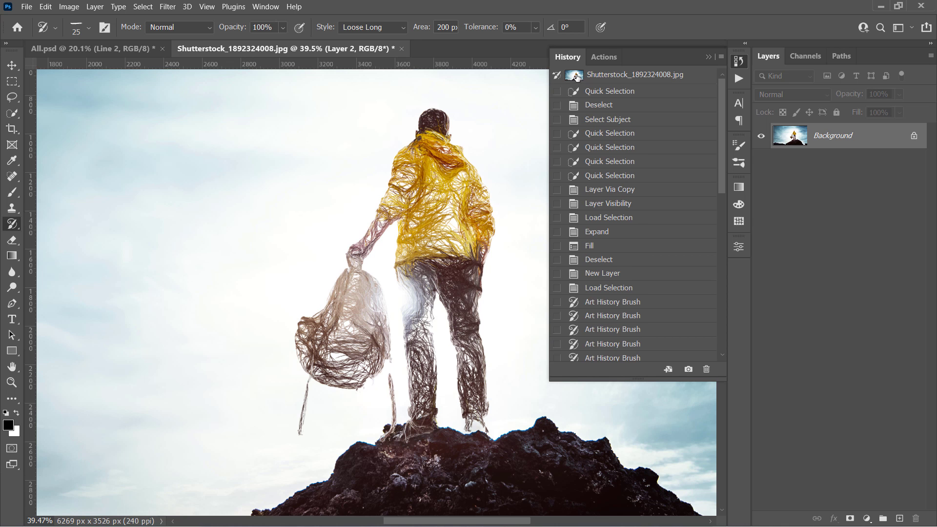